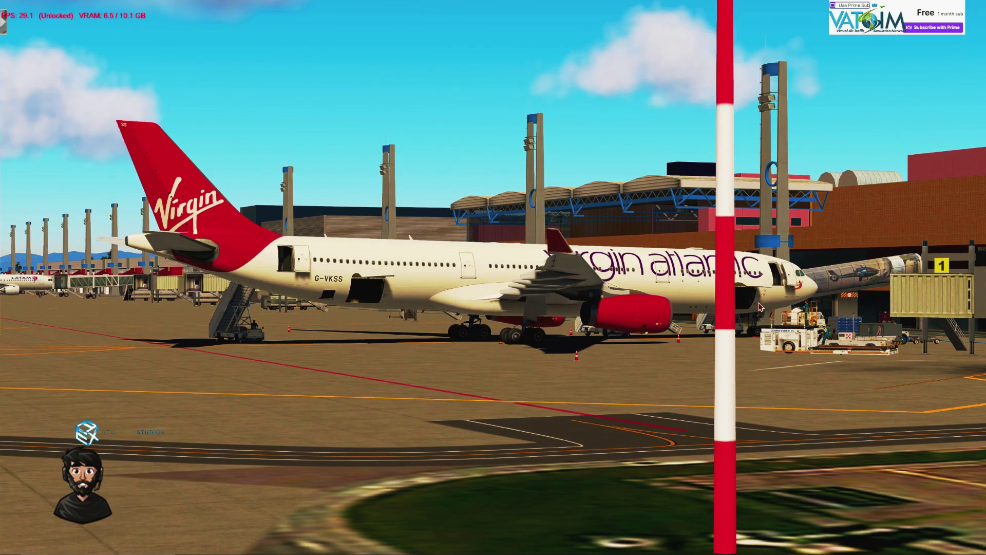
Step: Toggle the battery switches on the cockpit's overhead electrical panel and return to the exterior view of the aircraft
key(F9)
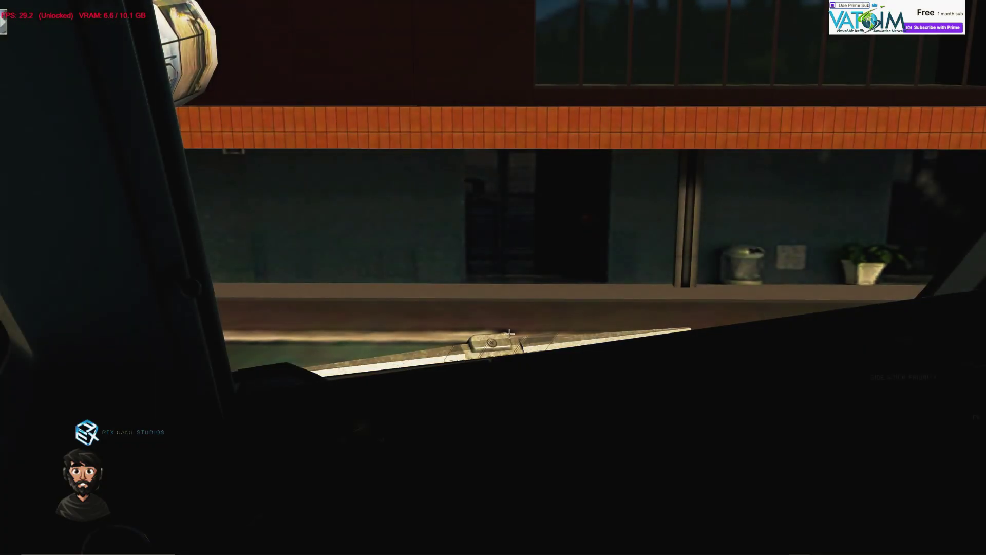
key(space)
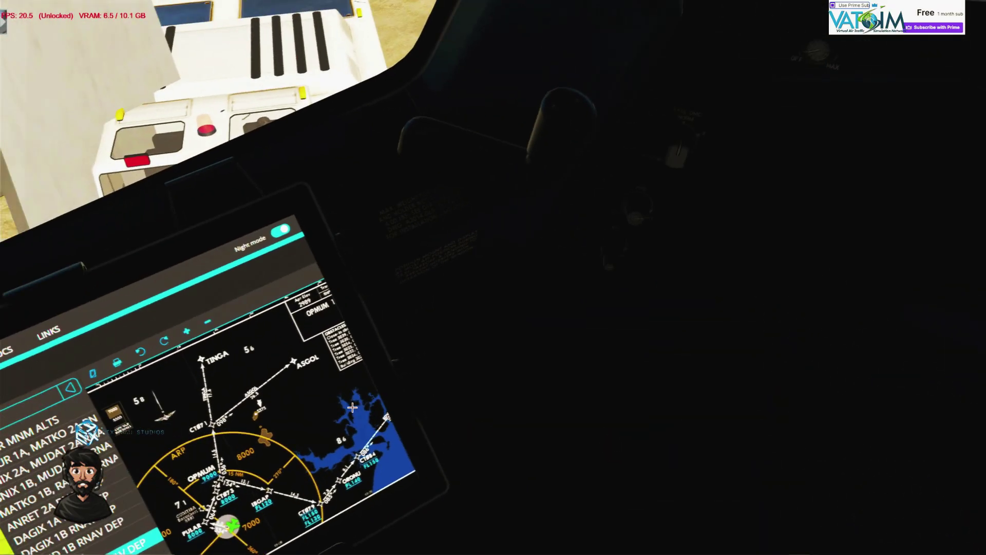
drag(352, 407, 767, 181)
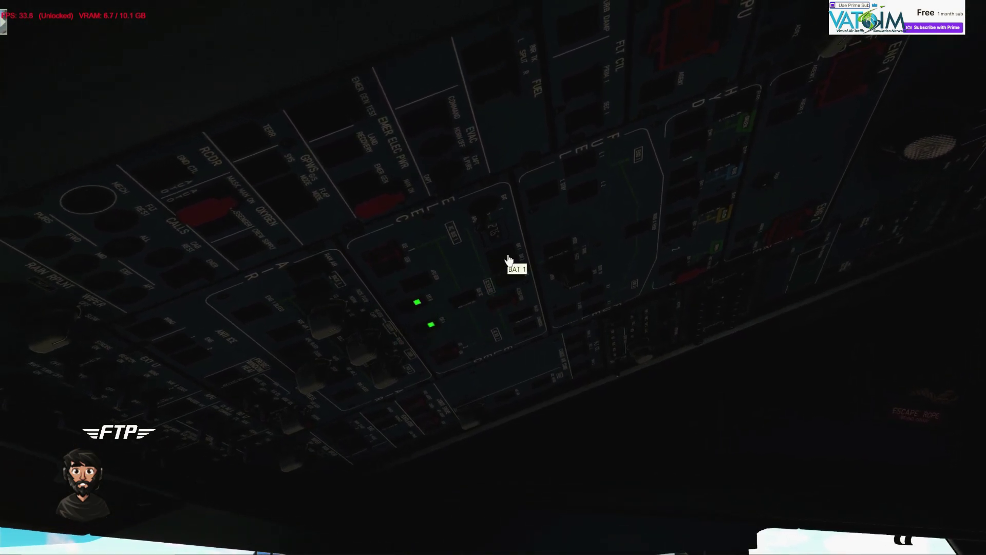
click(508, 281)
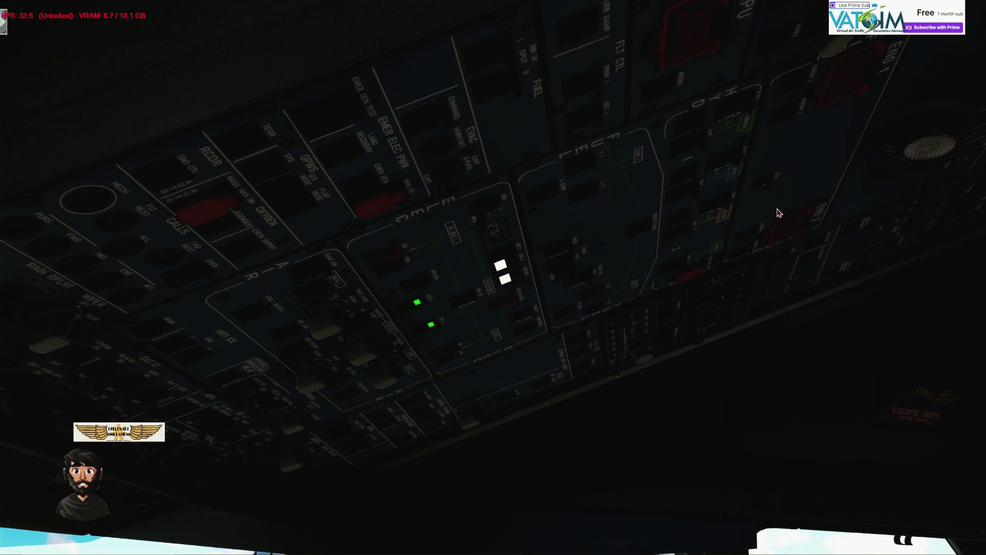
drag(719, 198, 486, 346)
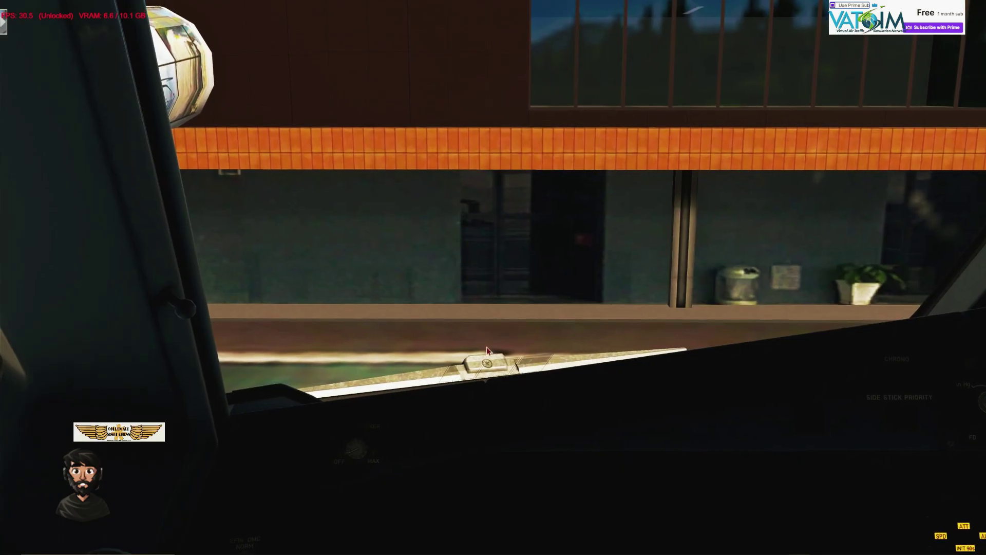
key(s)
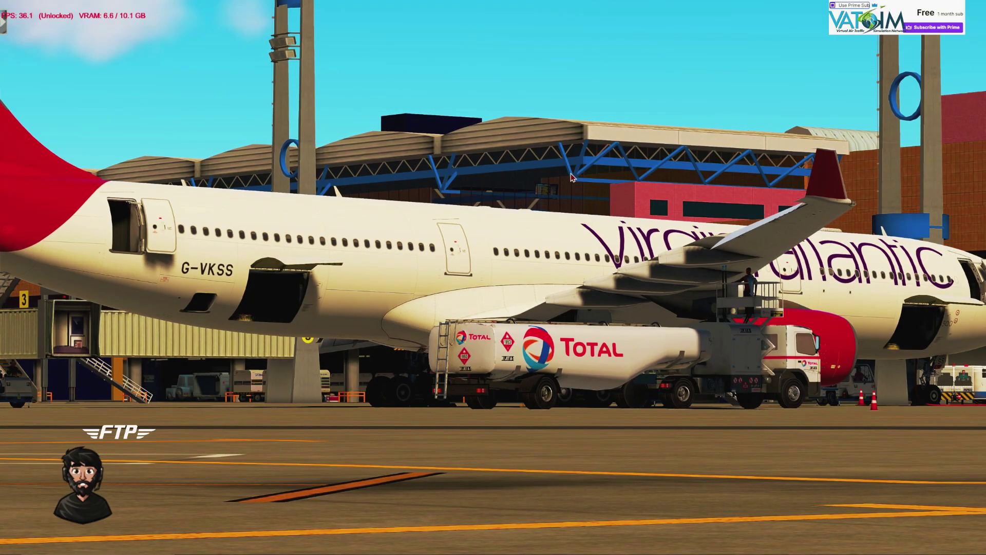
Step: Bring up the A330 Professional installer and start the setup in English (United States)
mouse_move(166, 540)
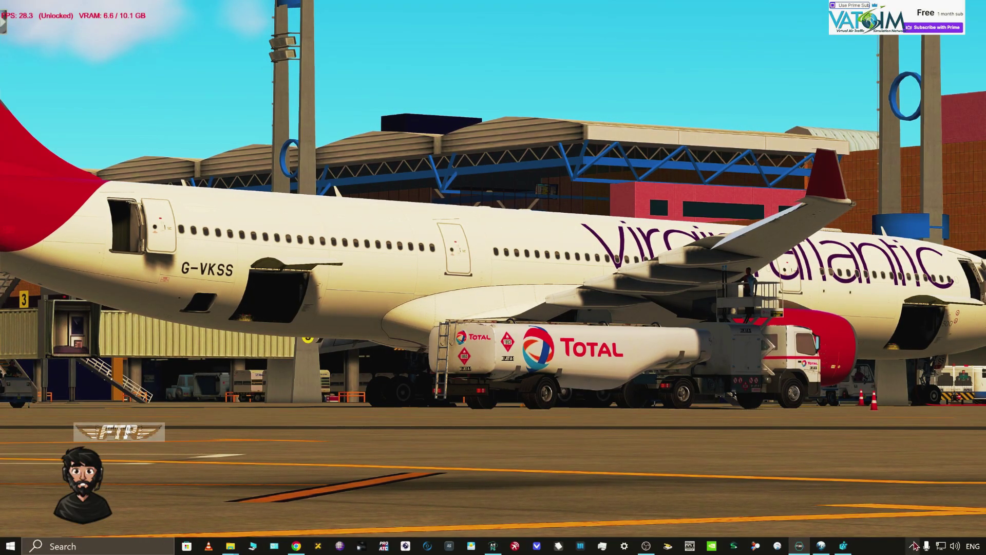
click(820, 545)
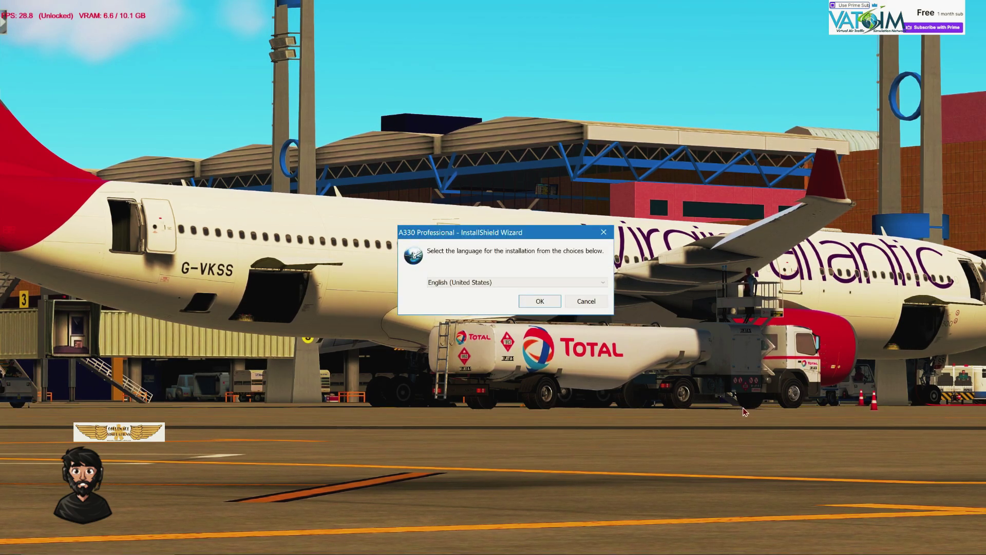
click(820, 546)
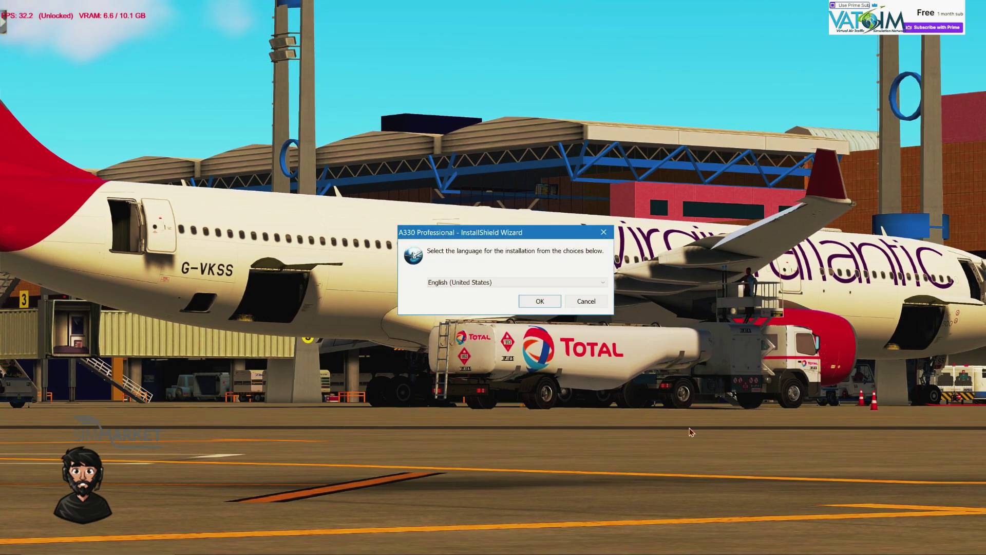
click(540, 301)
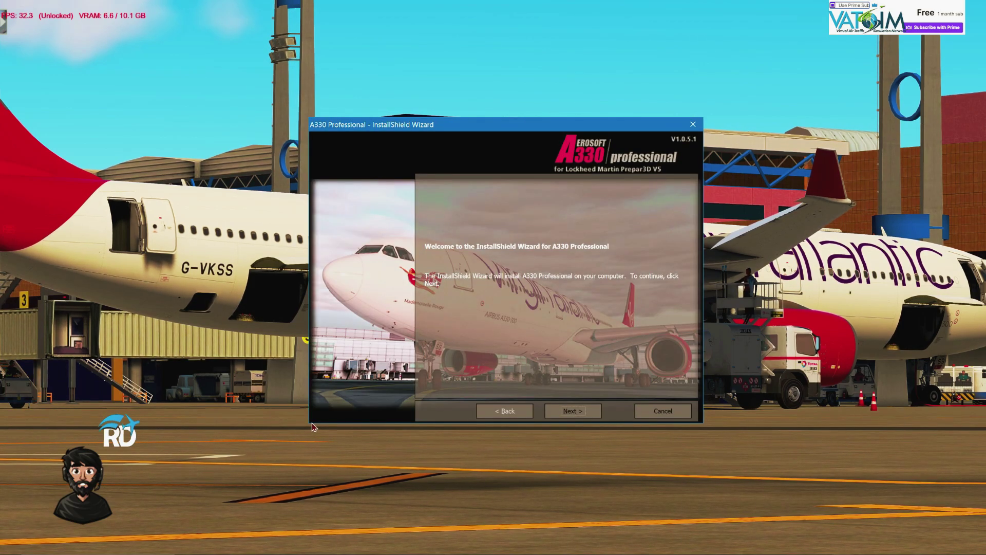
Step: Accept the A330 license agreement and keep the Prepar3D v6 Add-ons folder as the destination to reach the settings review
click(549, 412)
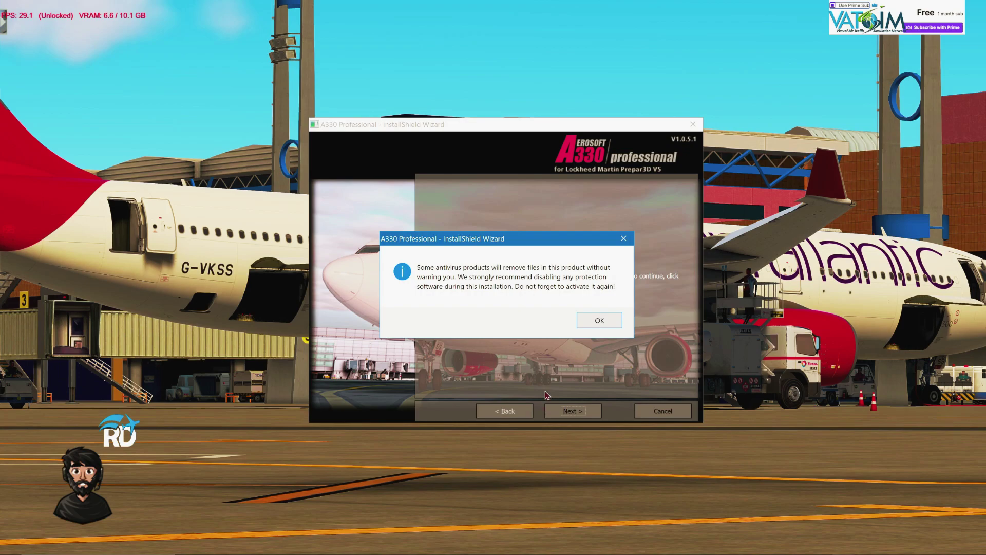
click(614, 329)
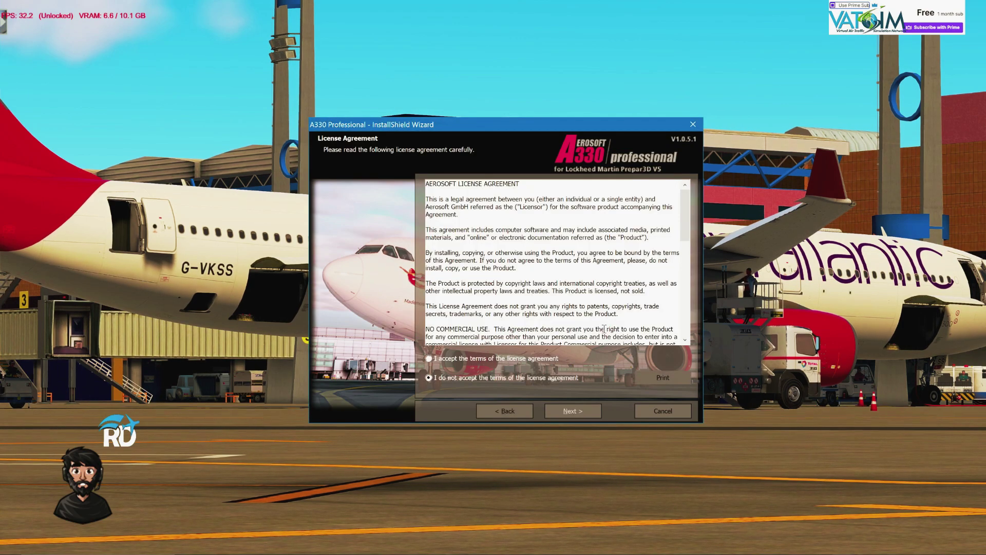
click(491, 359)
click(555, 413)
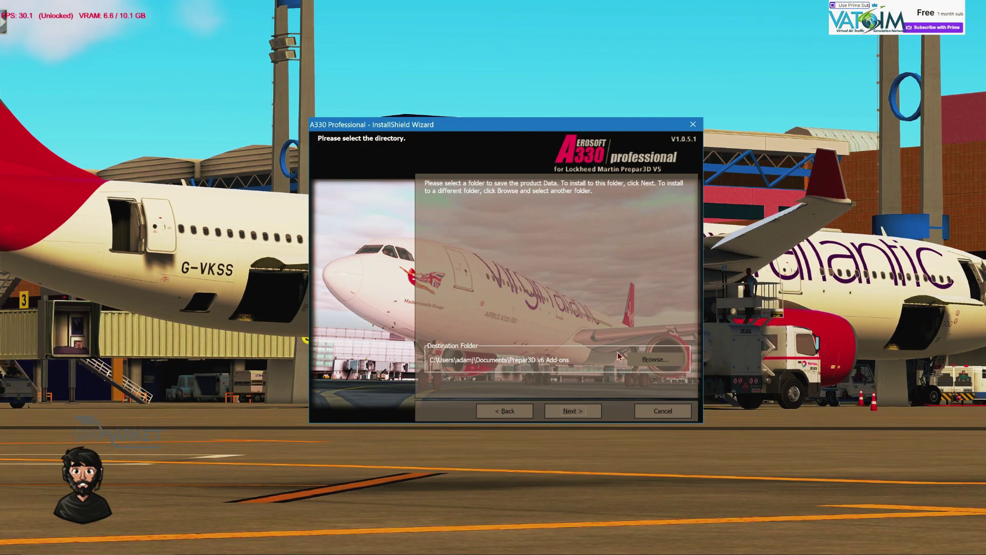
click(560, 411)
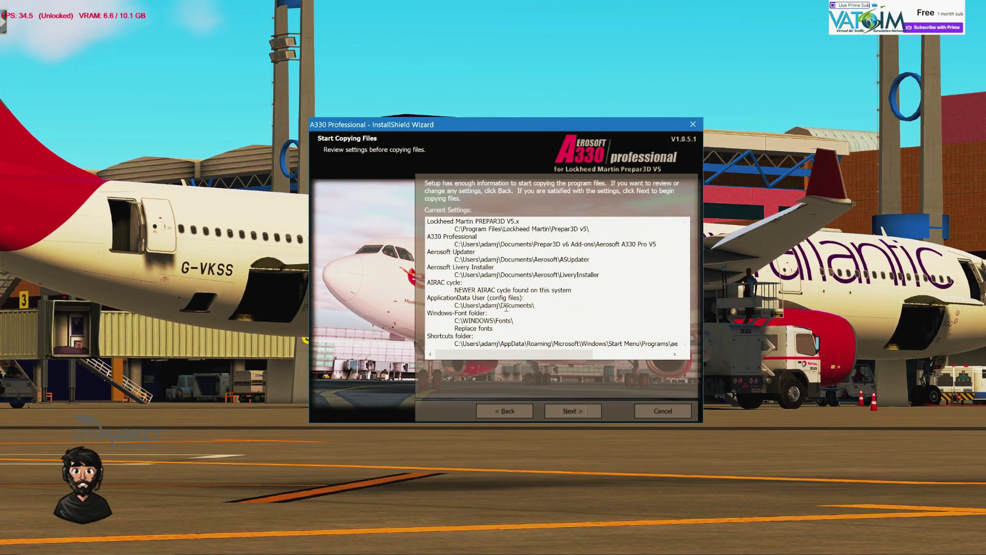
Step: Highlight the Lockheed Martin PREPAR3D V5.x path and the A330 Professional destination in the setup's current settings
drag(593, 233, 428, 220)
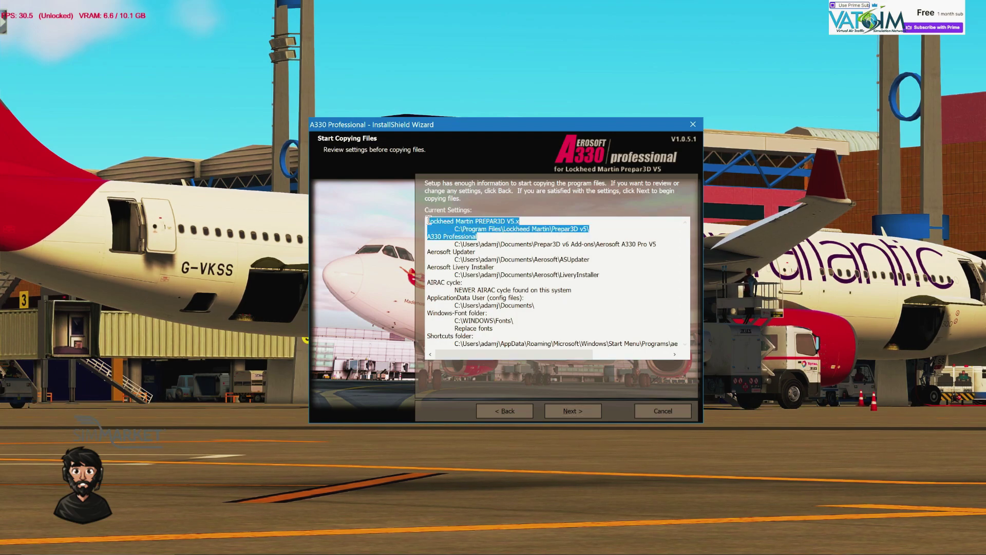
click(502, 222)
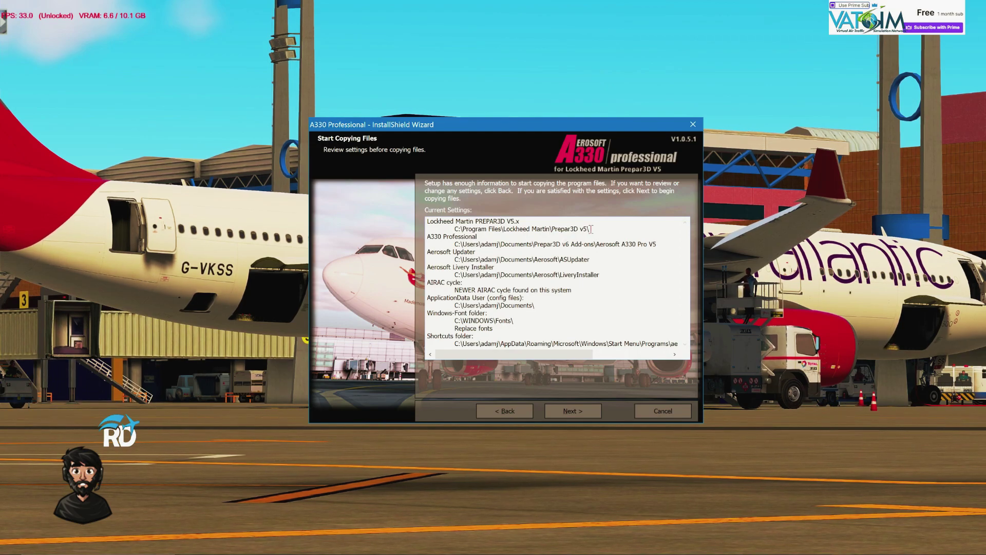
drag(591, 227, 417, 219)
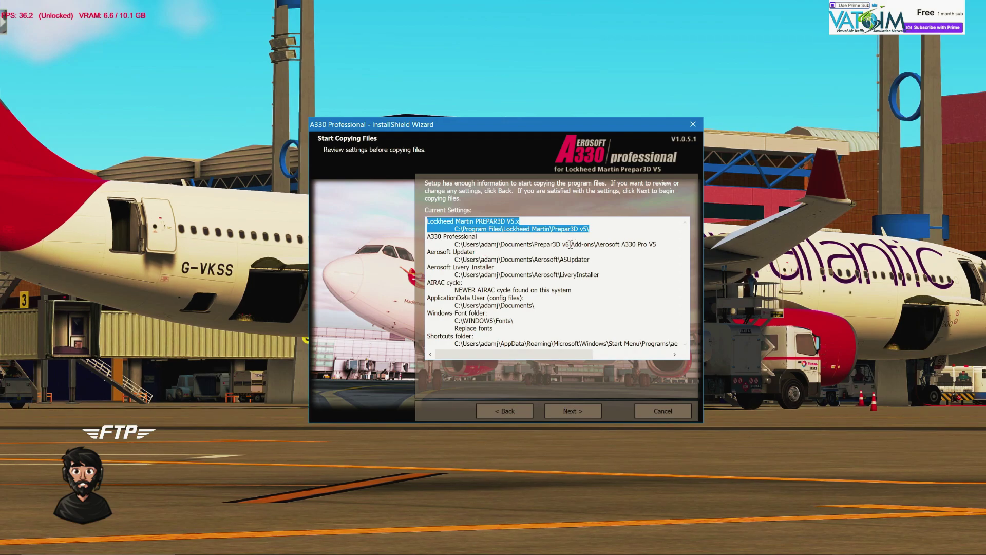
click(564, 245)
drag(564, 245, 664, 241)
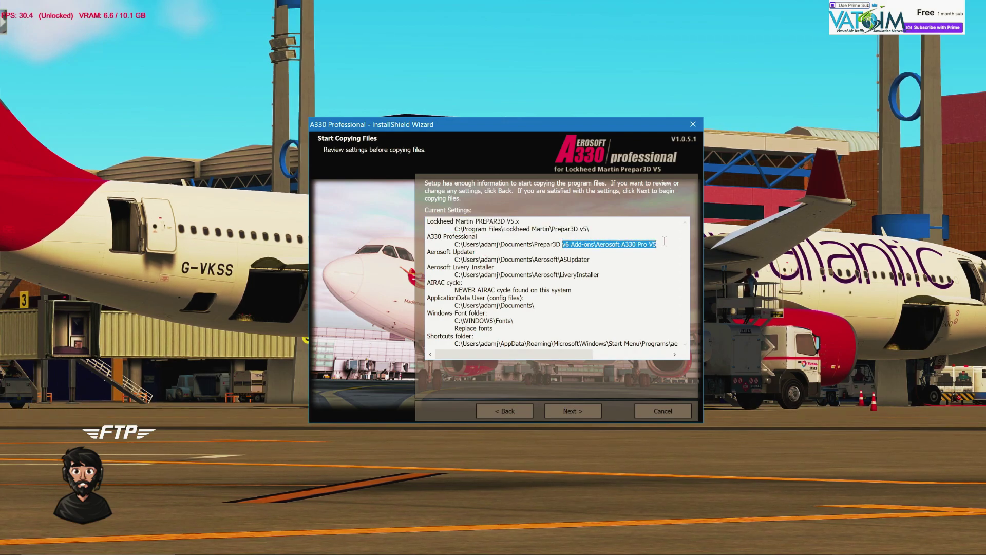
click(590, 238)
drag(593, 230, 419, 214)
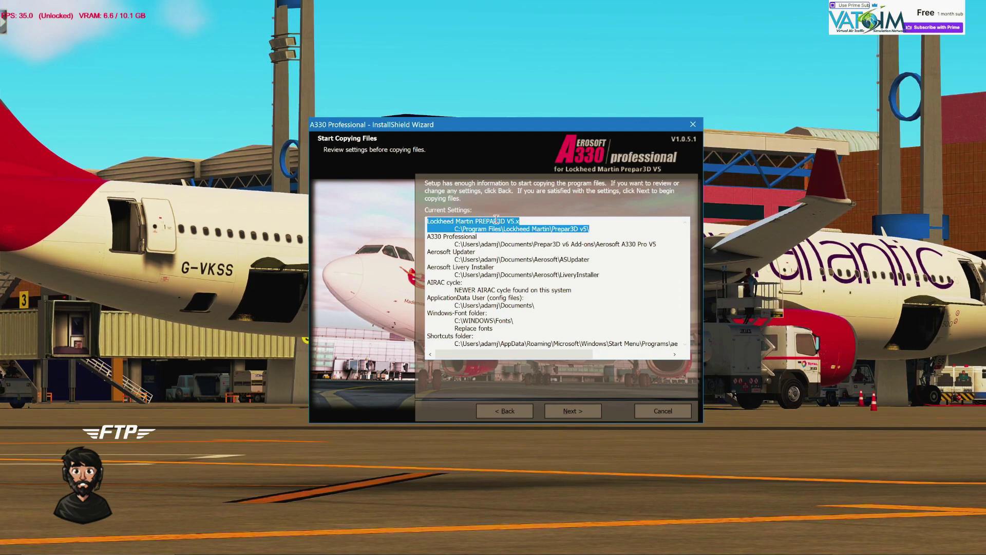
drag(589, 229, 426, 218)
Step: Cancel the A330 Professional setup before copying files and exit the wizard
click(682, 415)
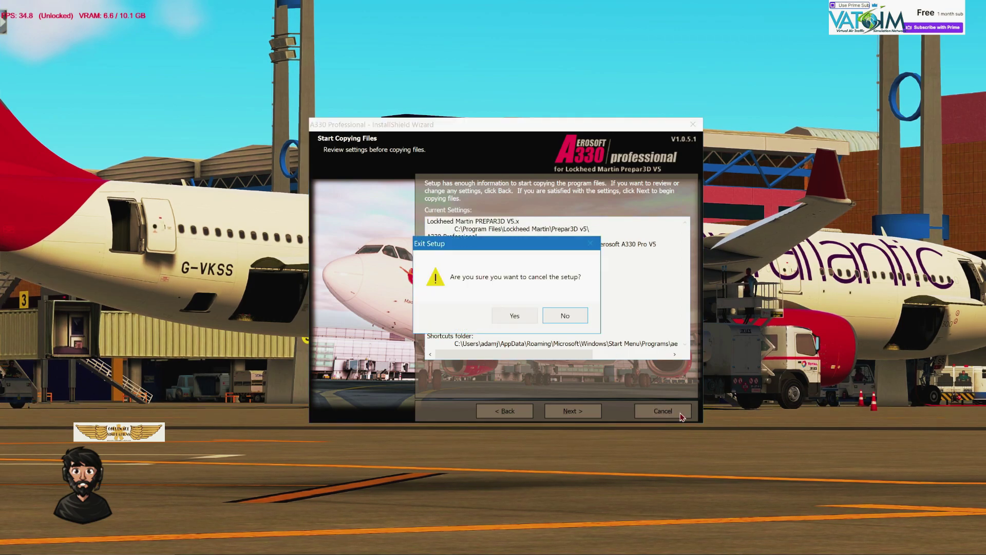
click(505, 318)
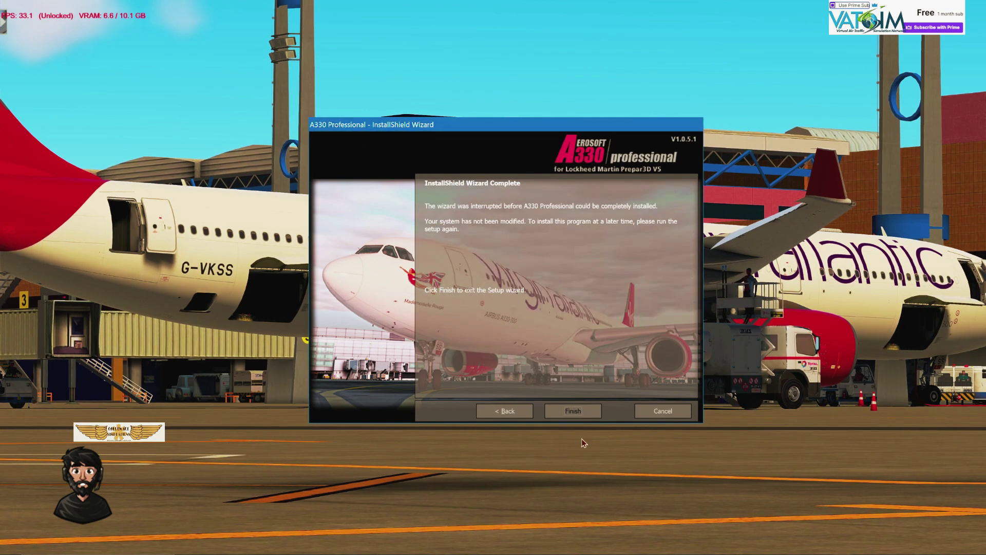
click(573, 411)
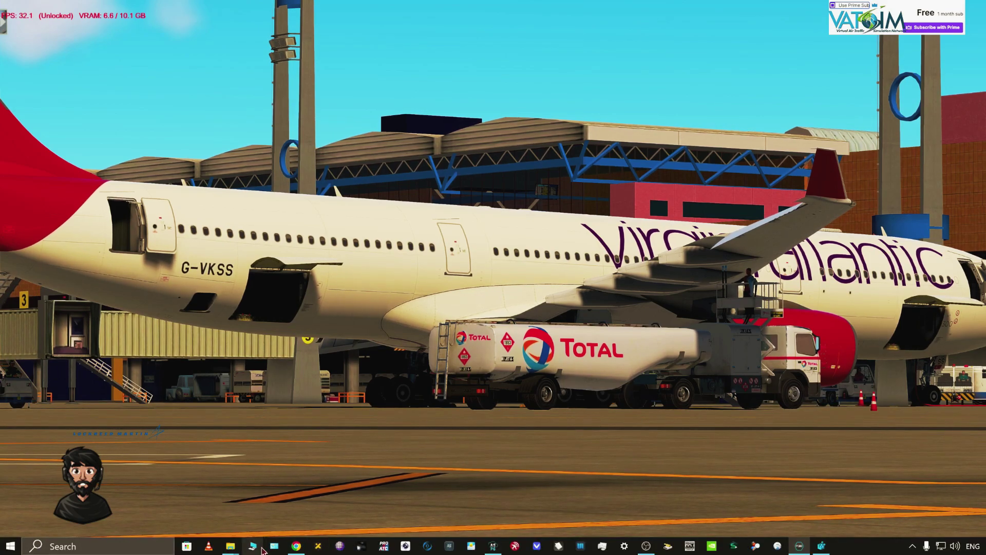
Step: Examine the Aerosoft A330 Pro V5 folder inside Documents\Prepar3D v6 Add-ons in File Explorer, and close the window
key(super+e)
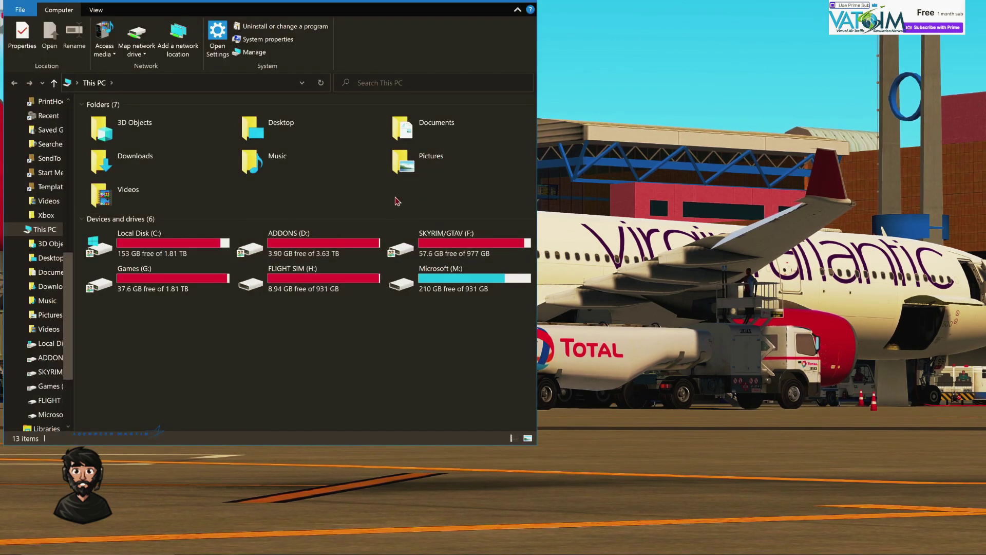
double_click(406, 142)
scroll(172, 325, down, 3)
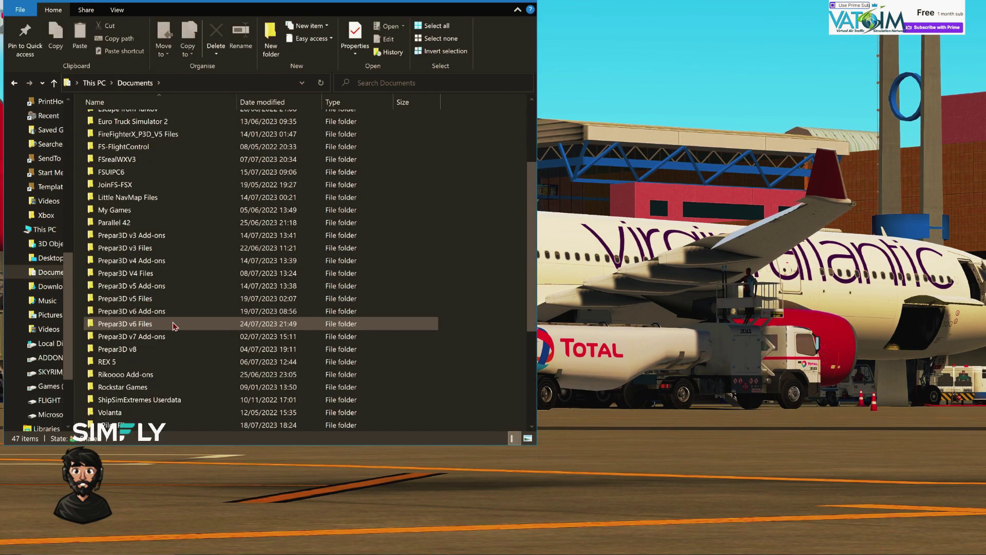
double_click(177, 314)
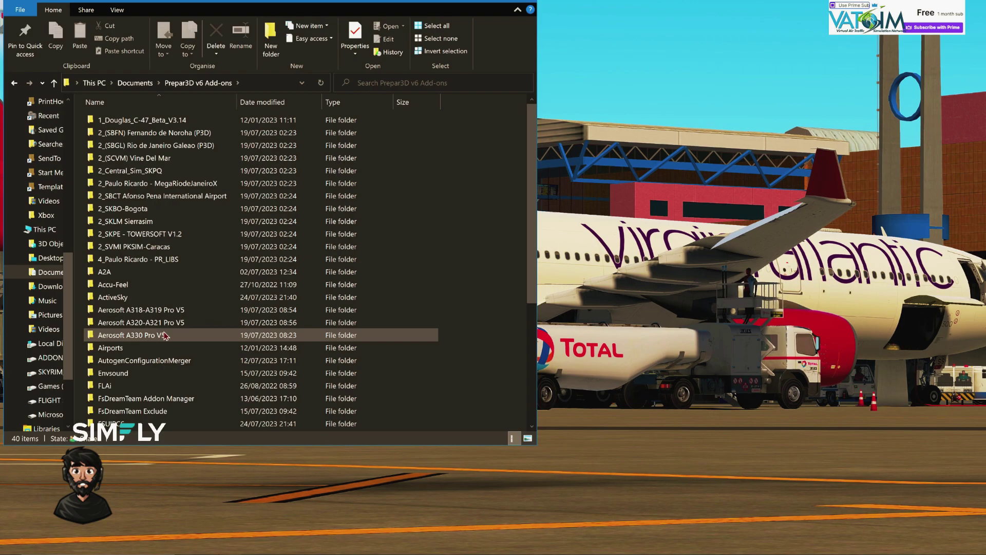
click(134, 337)
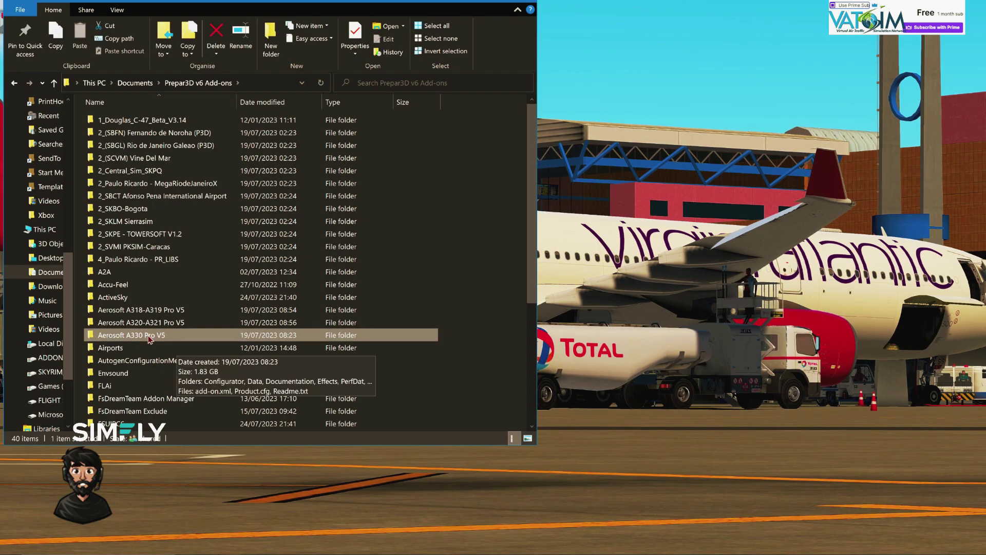
click(524, 4)
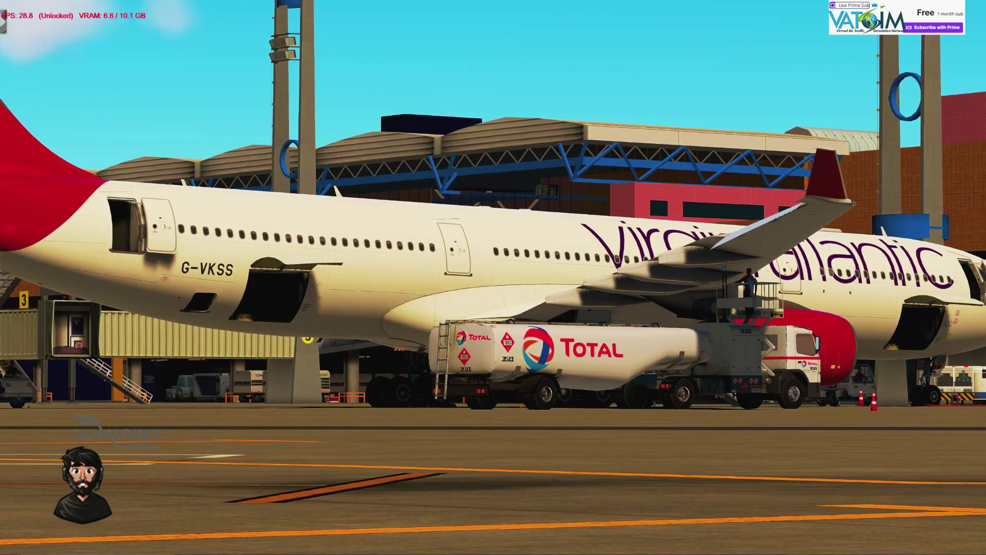
Step: Browse to C:\Program Files\Lockheed Martin\Prepar3D v6, show its full folder path, and close the window
click(250, 549)
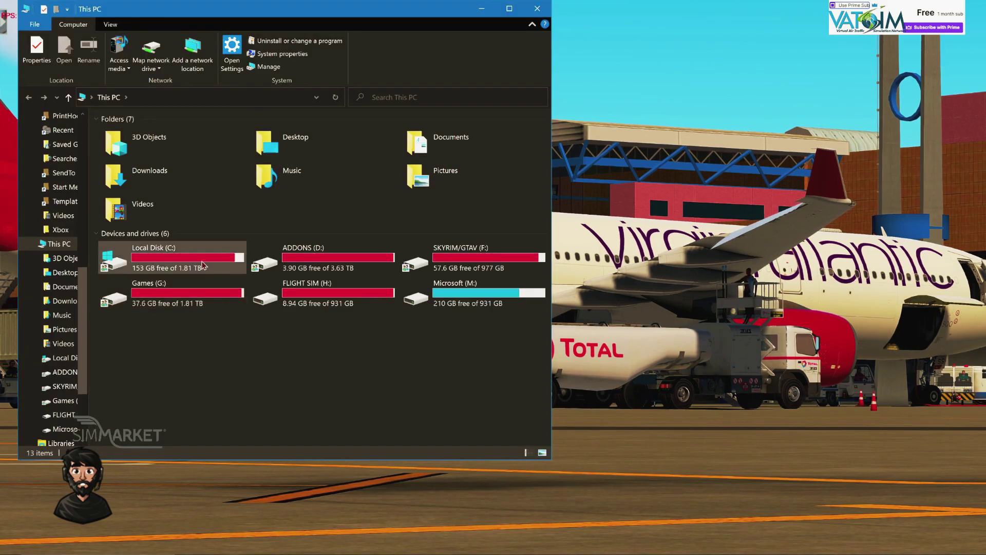
double_click(203, 265)
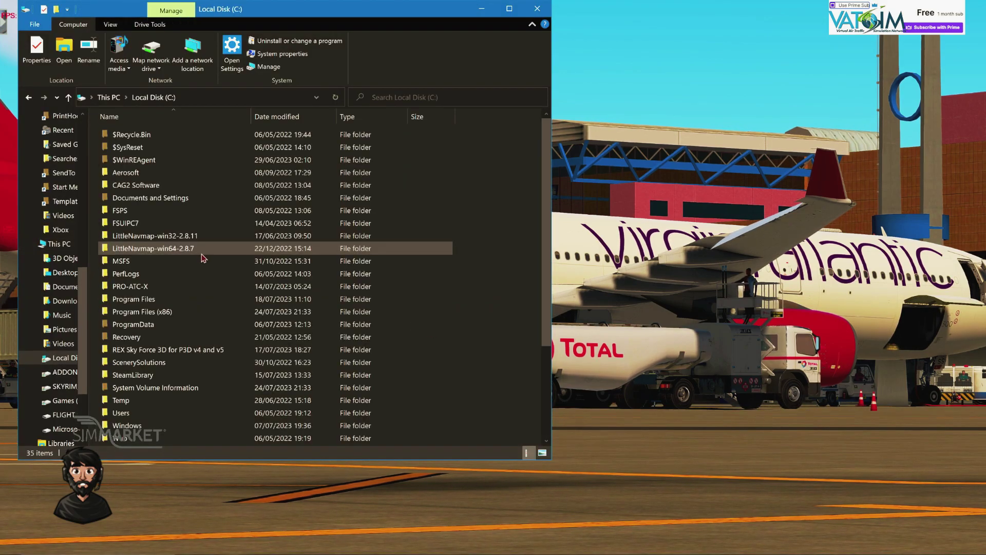
click(142, 302)
double_click(142, 303)
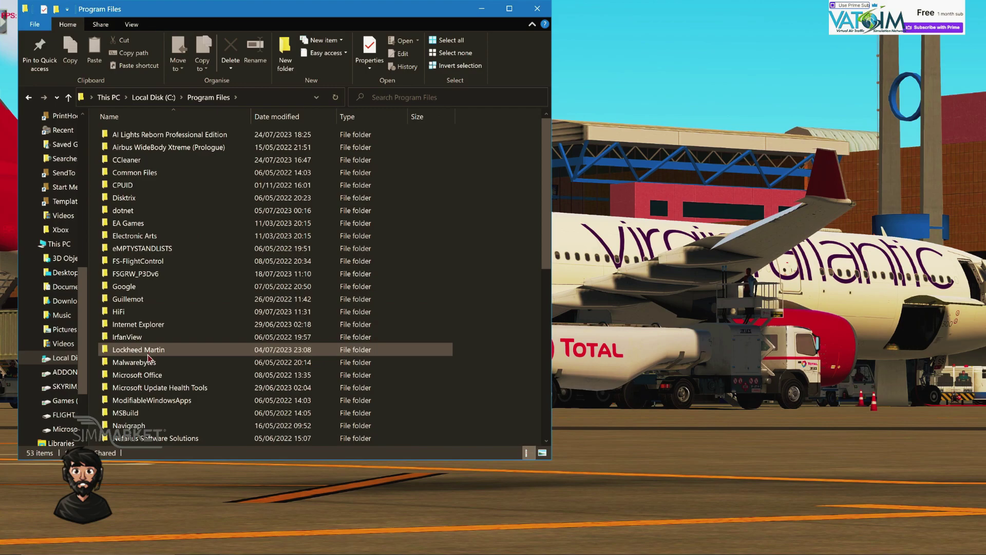
double_click(164, 348)
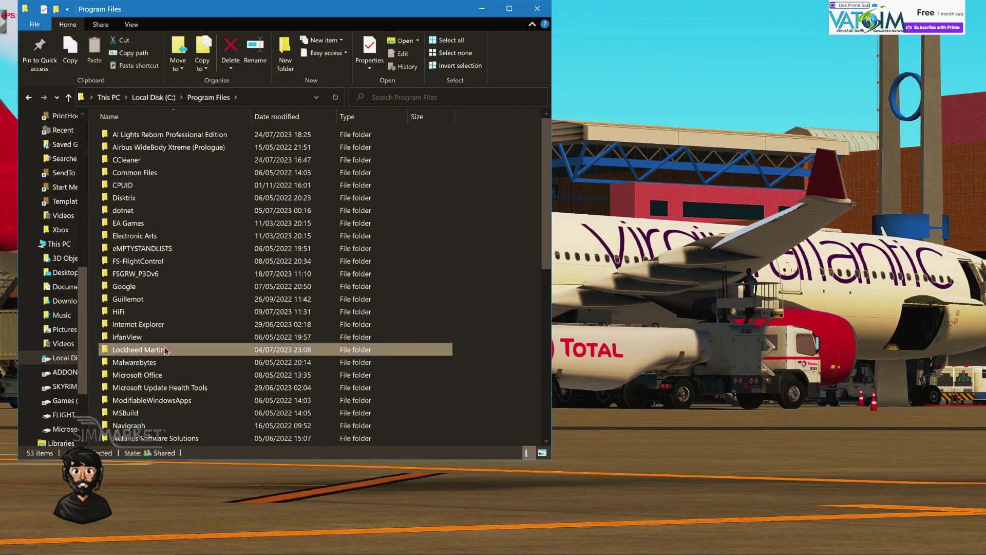
double_click(195, 175)
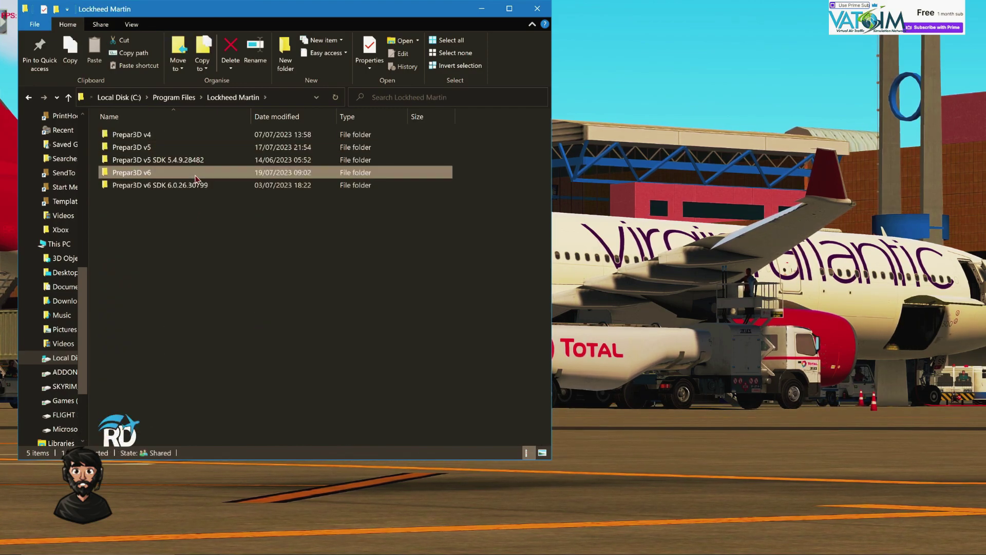
click(275, 99)
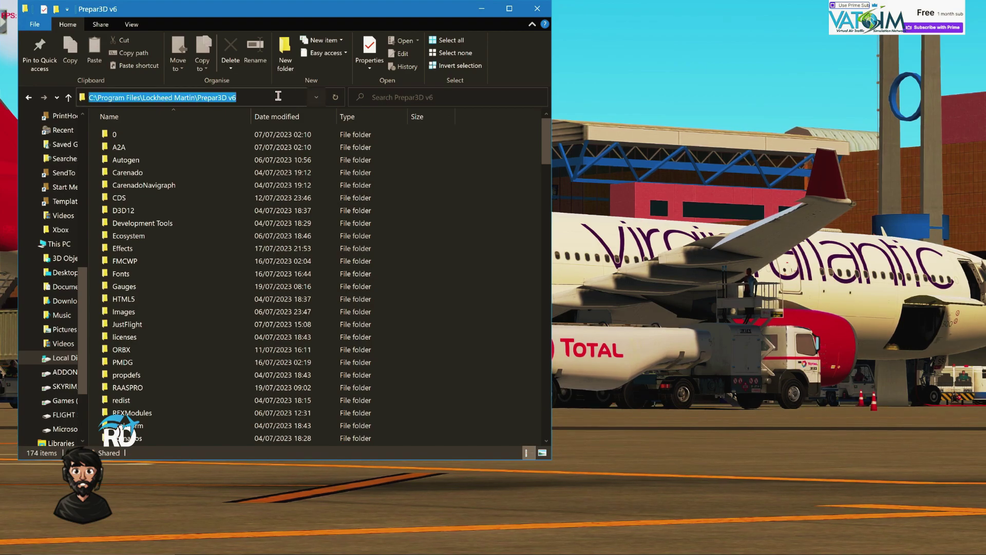
click(538, 9)
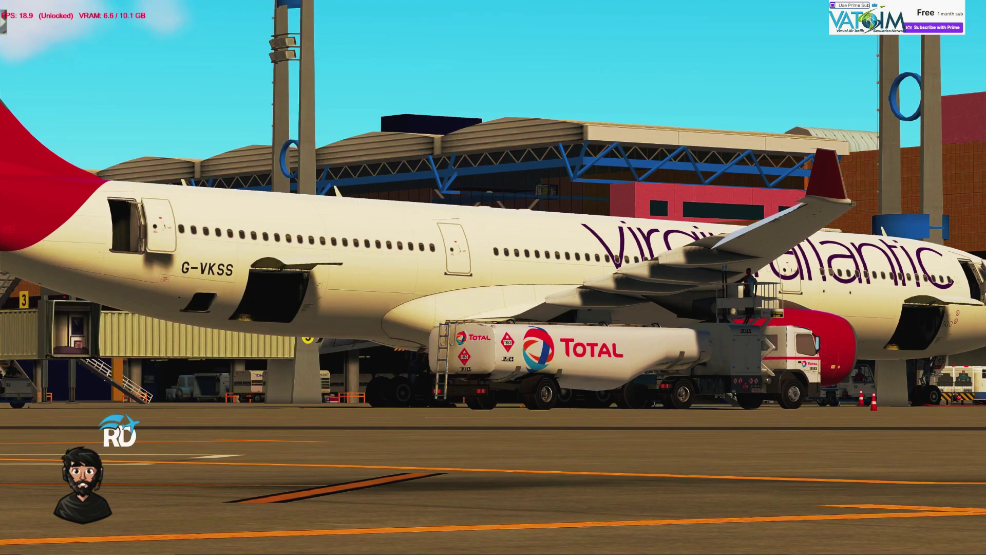
Step: Open Registry Editor and navigate to HKEY_LOCAL_MACHINE\SOFTWARE\WOW6432Node\Aerosoft\A330 Professional - PREPAR3D V5.x
click(821, 546)
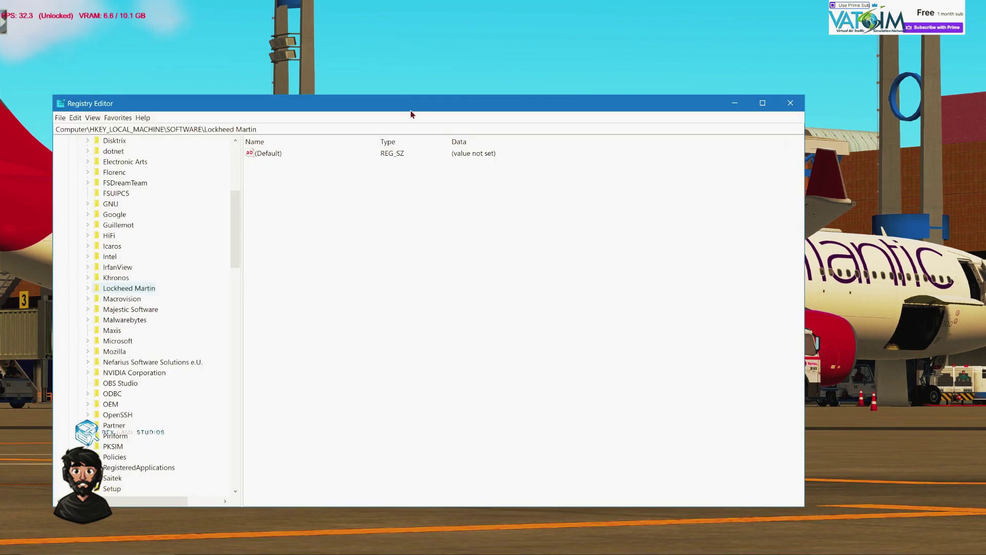
drag(409, 104, 484, 56)
scroll(190, 239, up, 6)
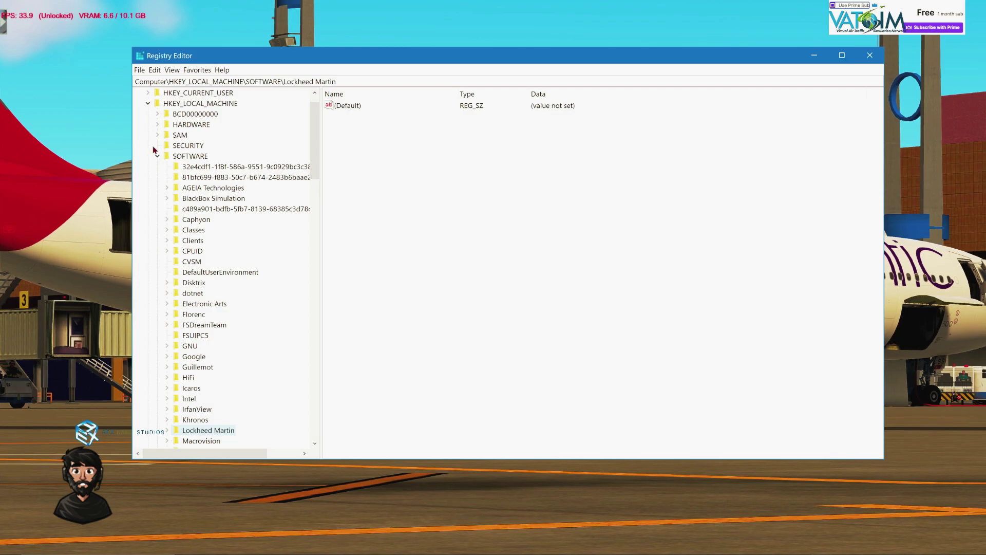
scroll(156, 174, down, 10)
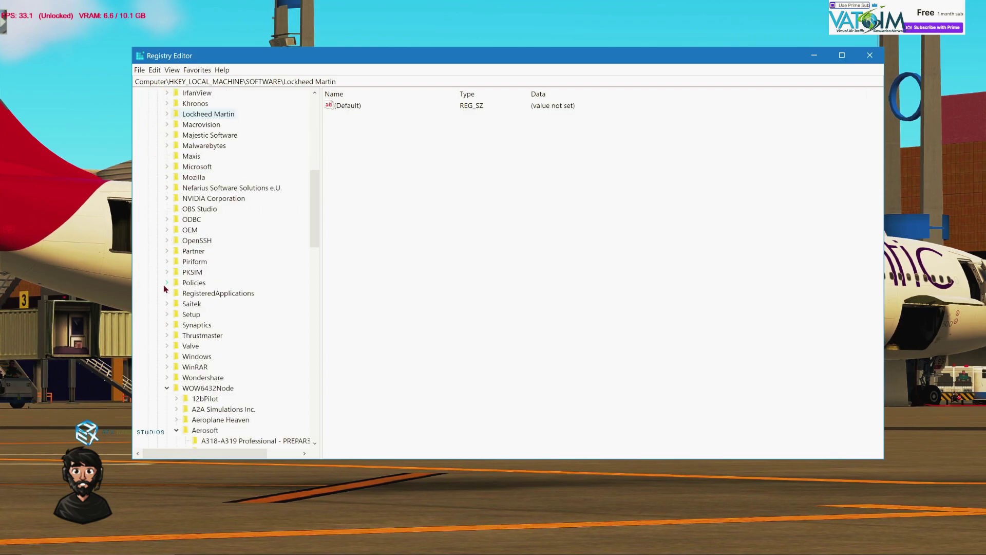
click(203, 390)
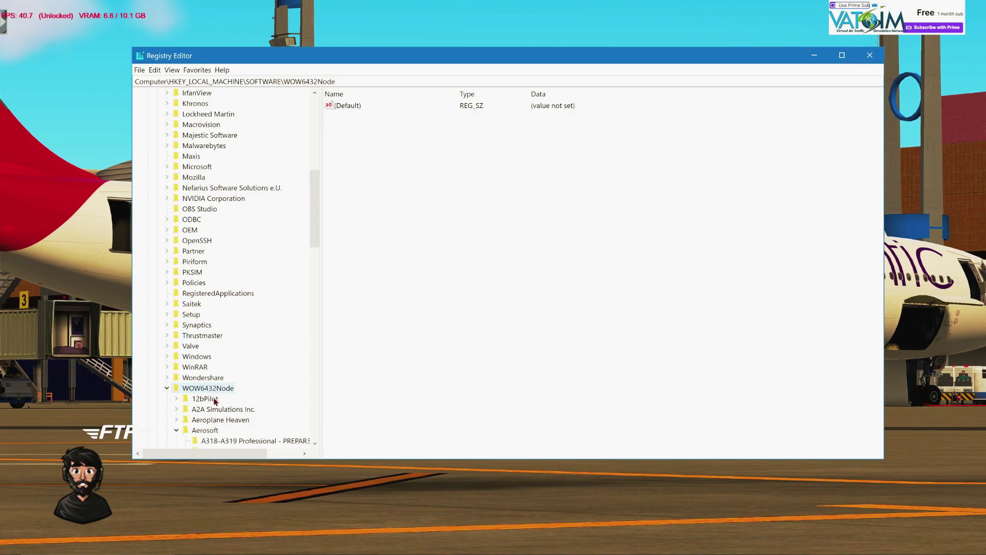
scroll(214, 401, down, 2)
click(206, 367)
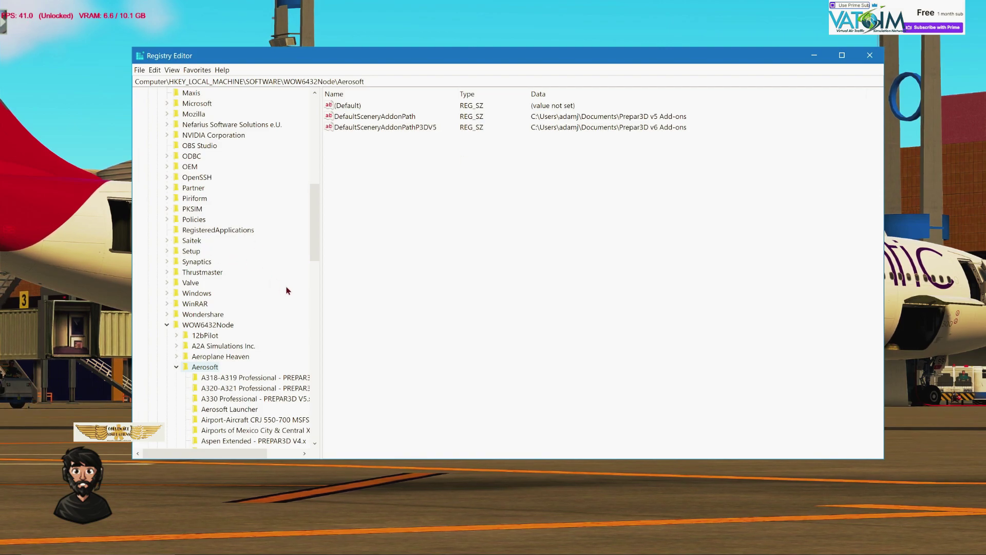
click(256, 399)
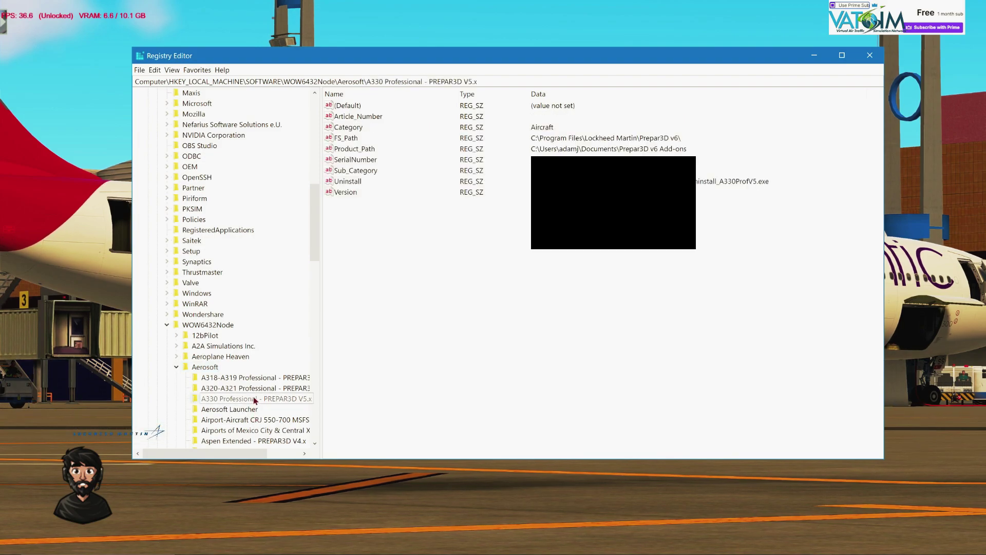
Step: Inspect the value data of the FS_Path and Sub_Category strings in the A330 Professional key without changing them
click(339, 140)
double_click(356, 139)
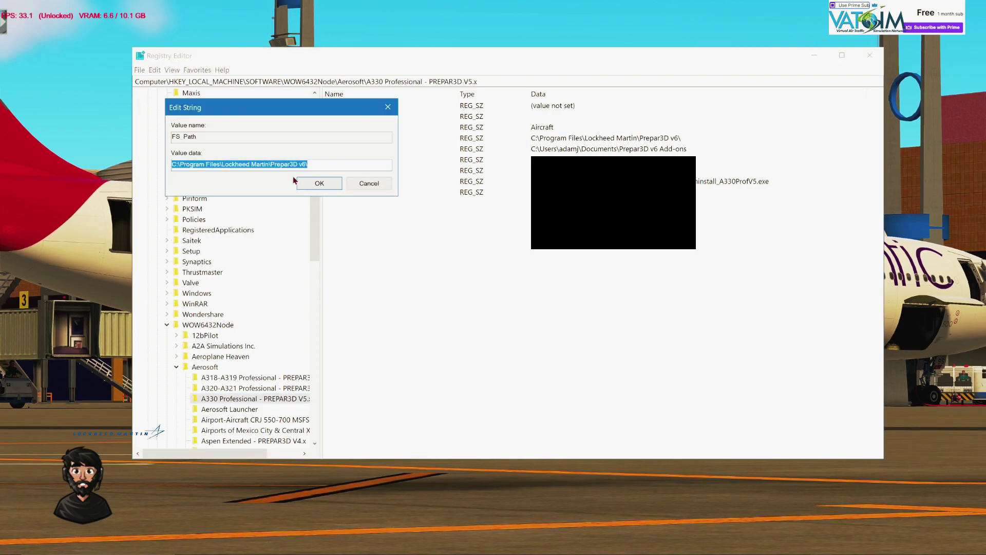
drag(306, 165, 154, 163)
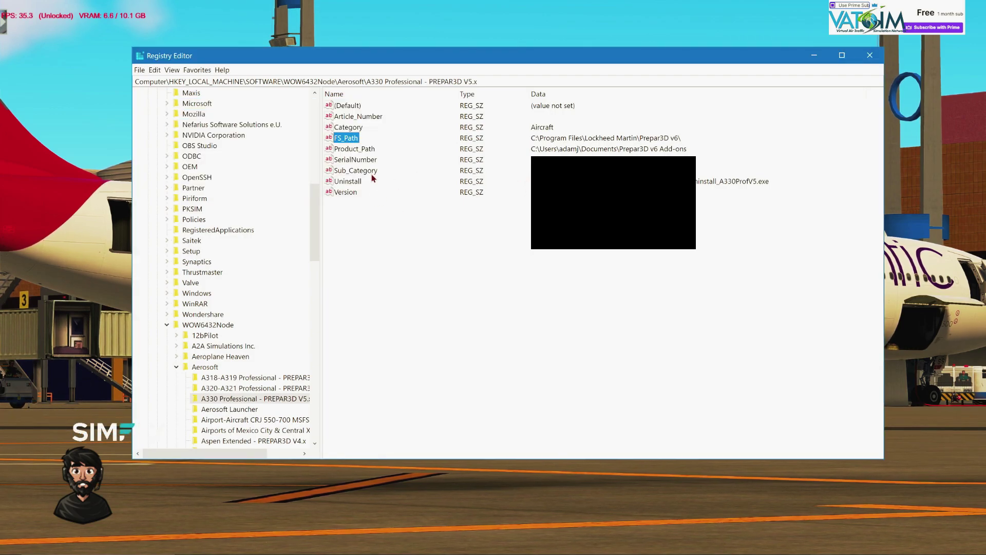
double_click(355, 176)
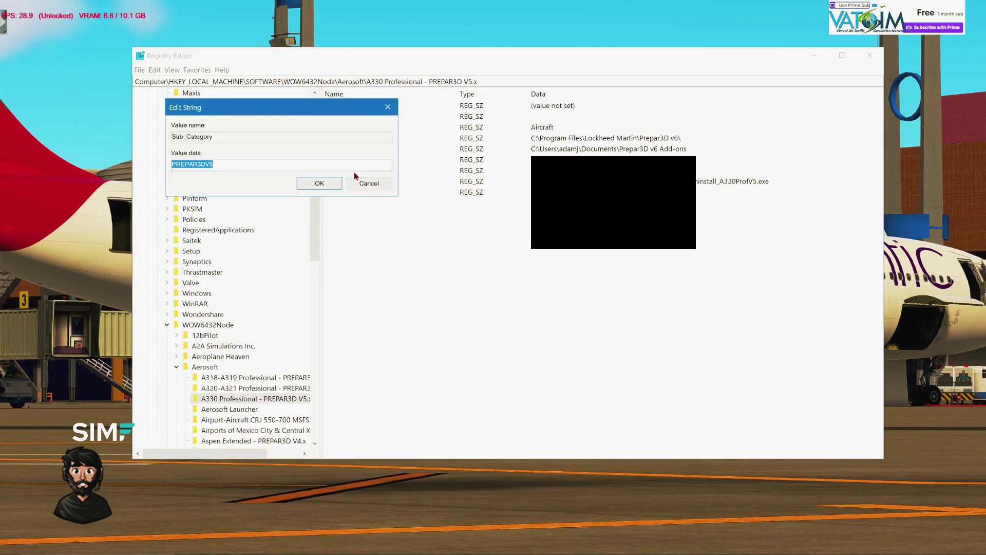
click(215, 166)
click(376, 185)
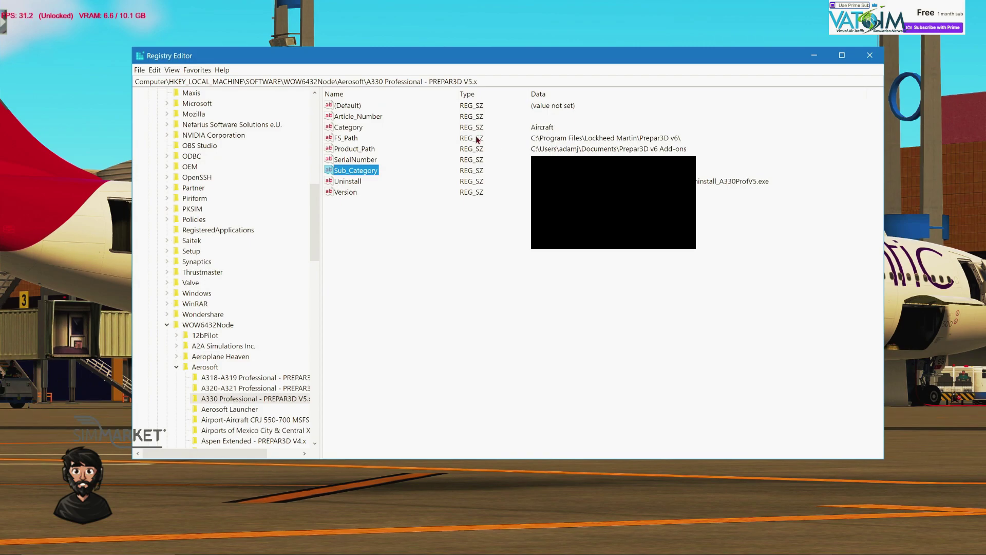
click(352, 138)
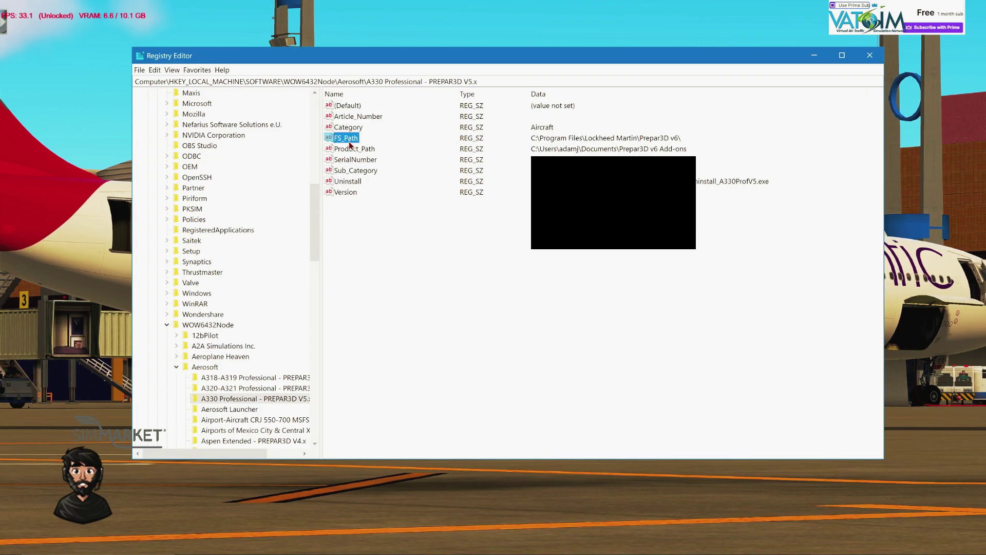
Step: Browse to C:\Program Files\Lockheed Martin\Prepar3D v6 in File Explorer and look through its folders
click(264, 546)
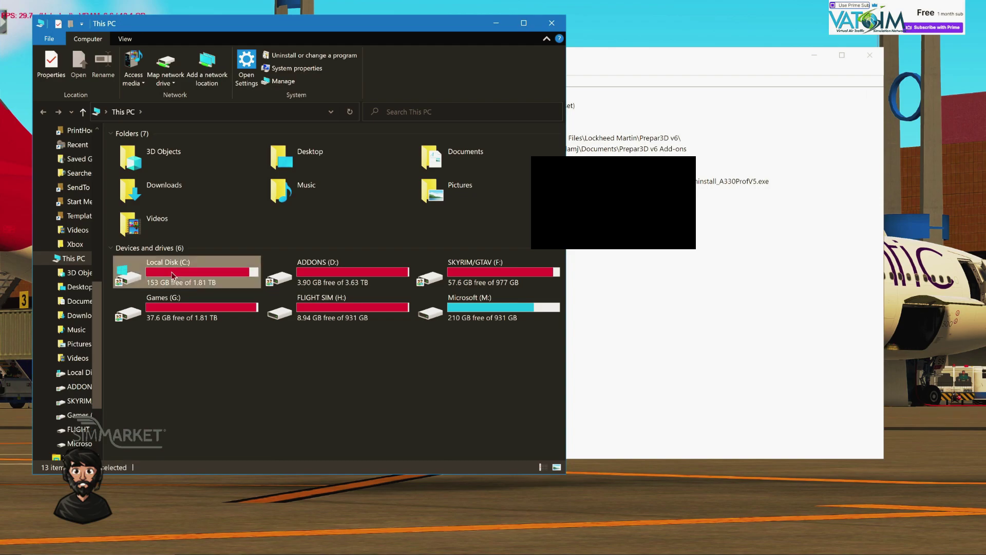
double_click(176, 276)
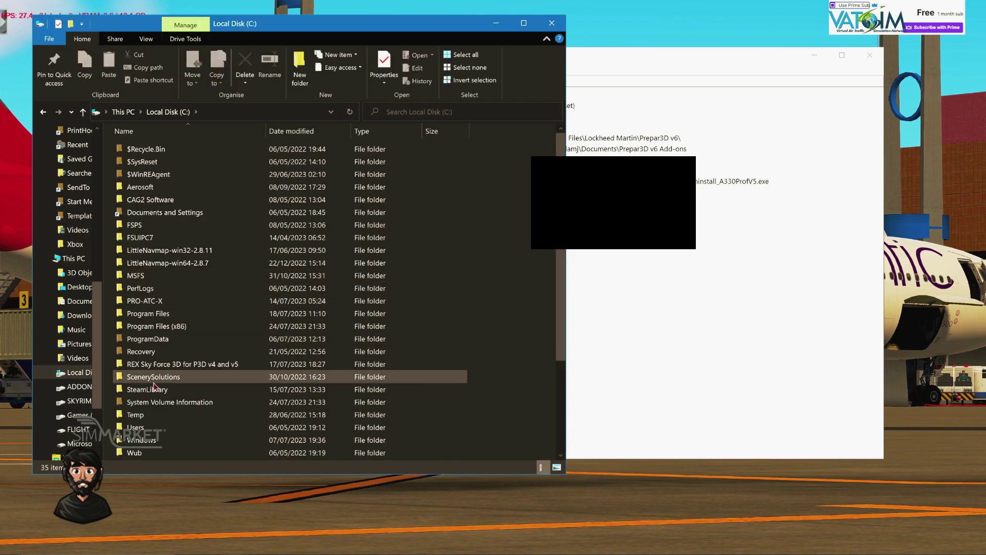
double_click(163, 315)
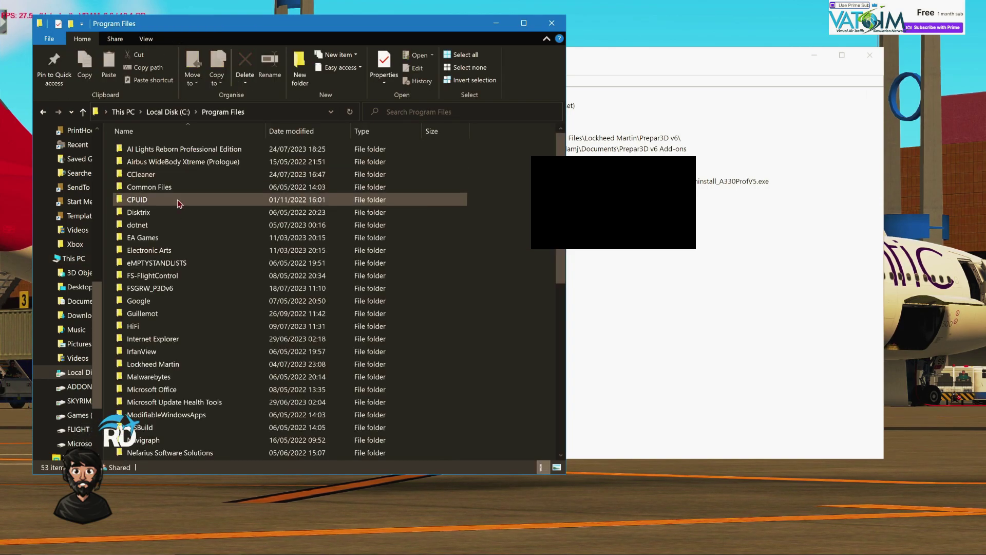
double_click(176, 364)
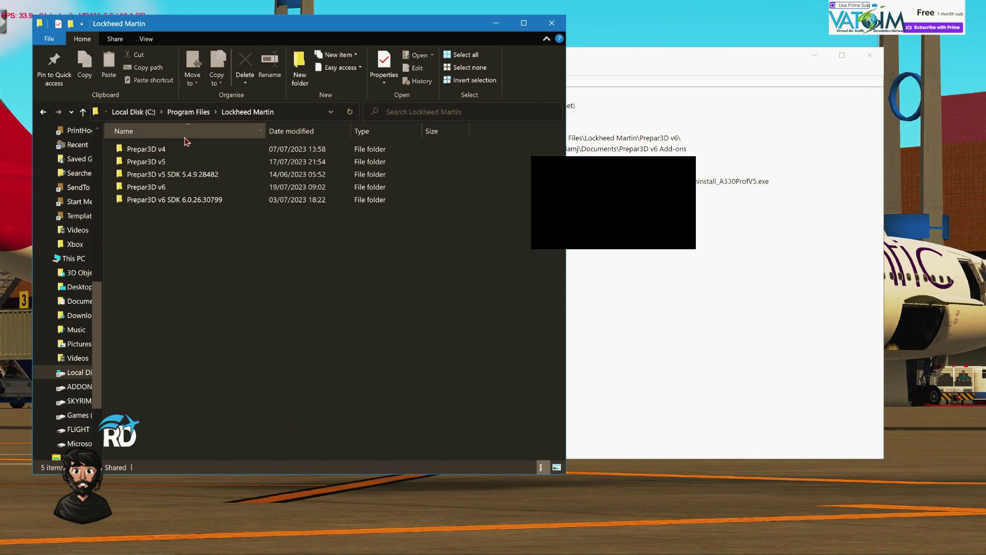
click(183, 189)
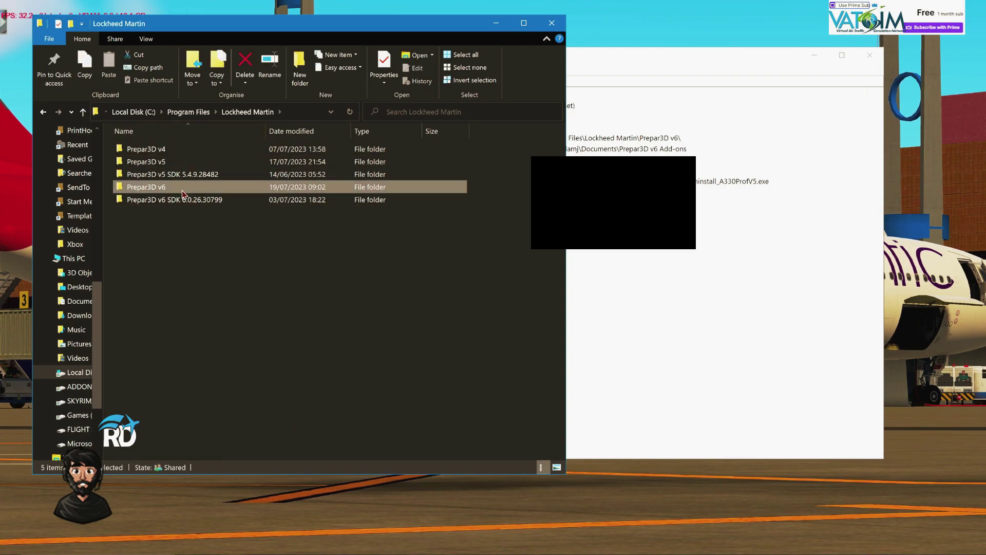
double_click(183, 191)
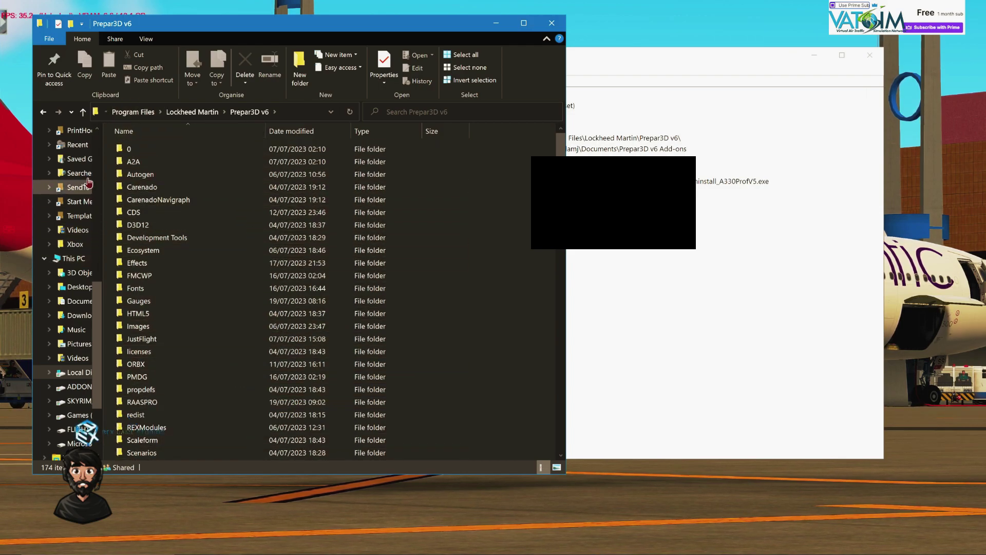
scroll(198, 378, down, 3)
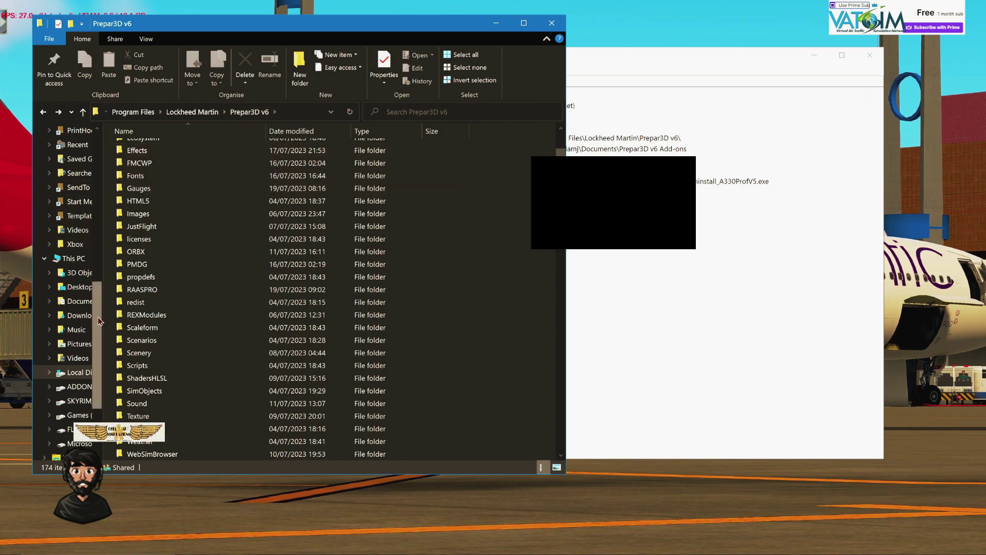
Step: Run Aerosoft.A3XX.Configurator.exe as administrator from the Configurator folder of Aerosoft A330 Pro V5 in Documents\Prepar3D v6 Add-ons
click(77, 301)
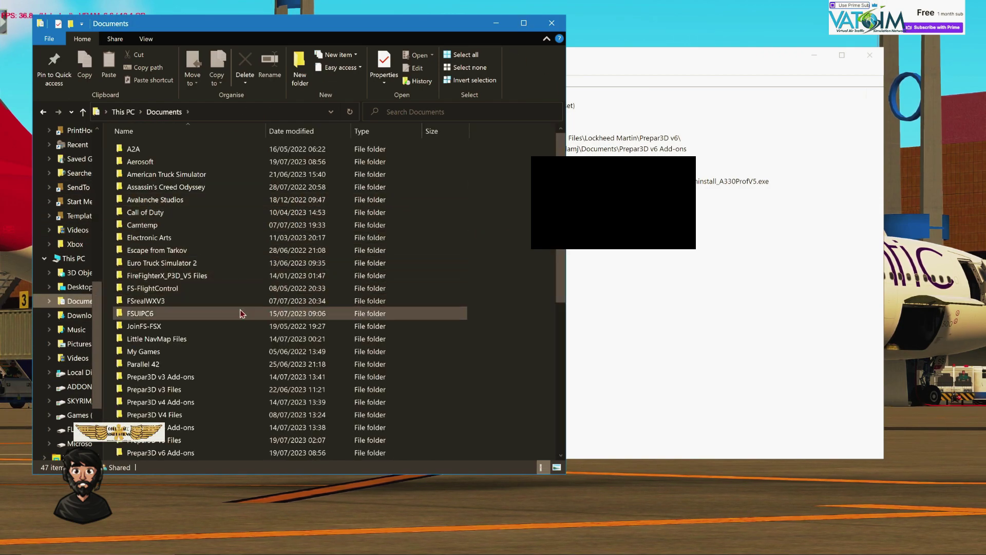
double_click(222, 453)
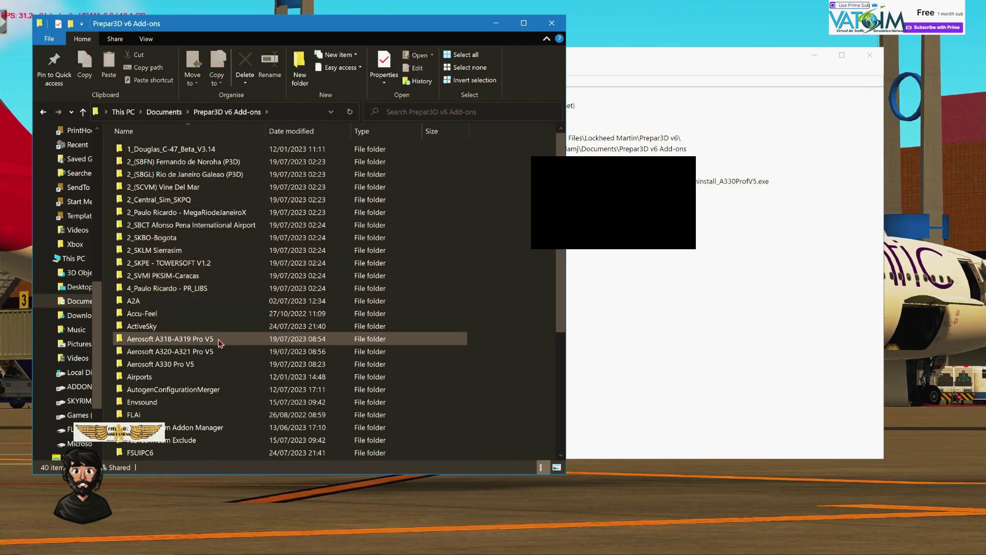
double_click(214, 364)
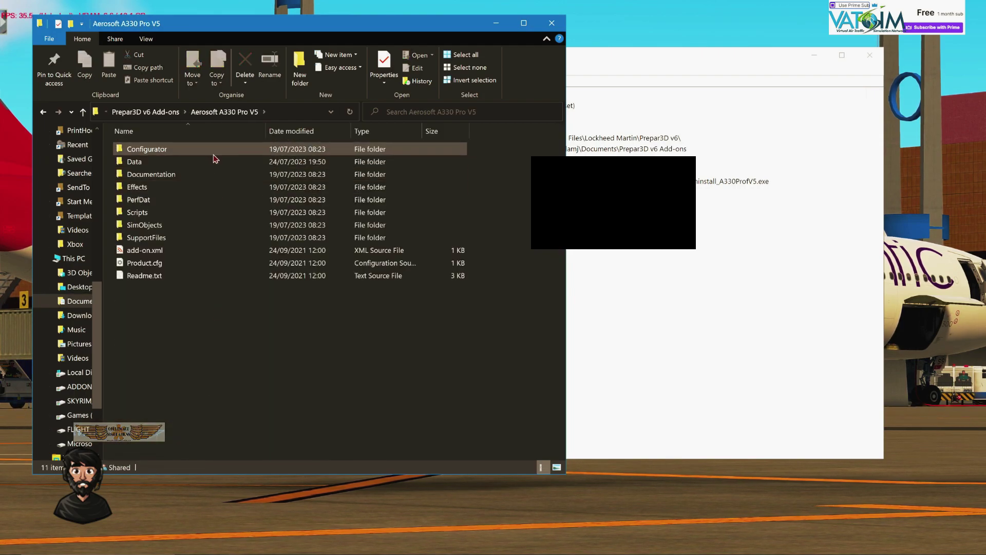
double_click(213, 152)
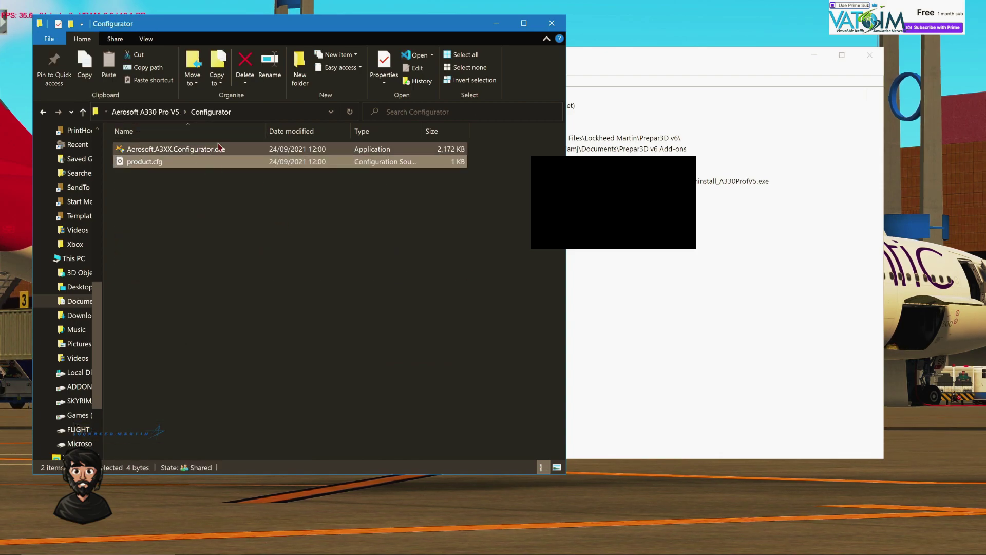
click(199, 151)
right_click(189, 151)
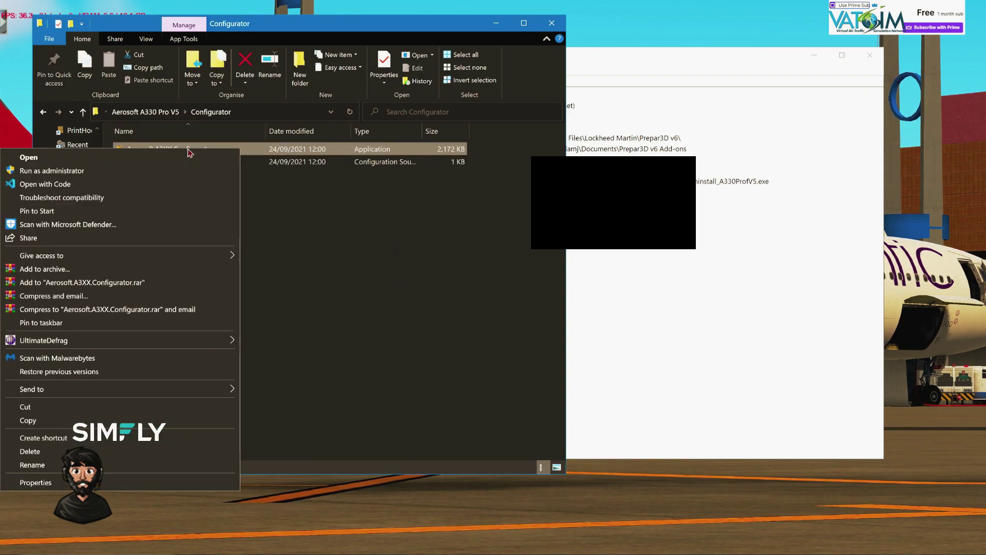
click(150, 170)
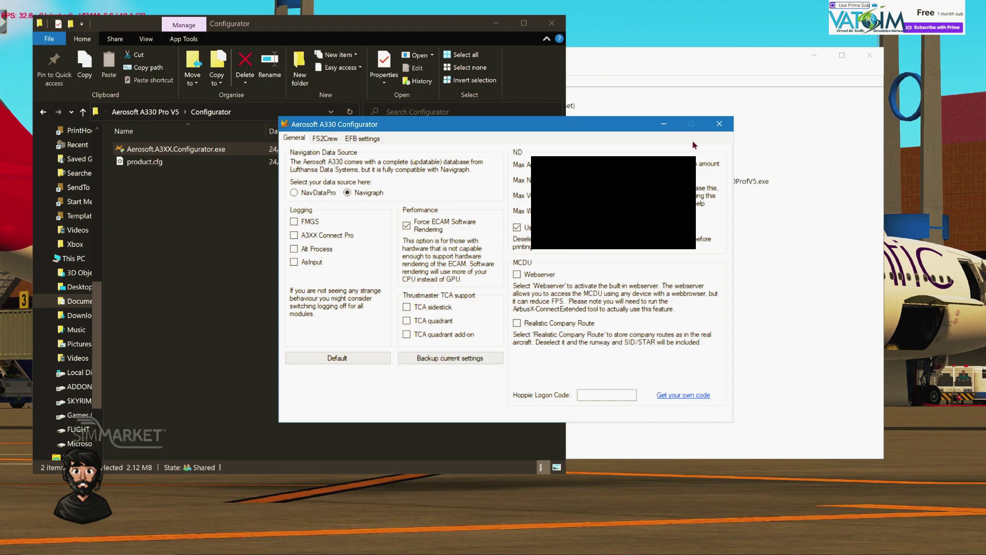
Step: Close the Aerosoft A330 Configurator, the File Explorer window and Registry Editor to return to Prepar3D
click(719, 124)
click(552, 23)
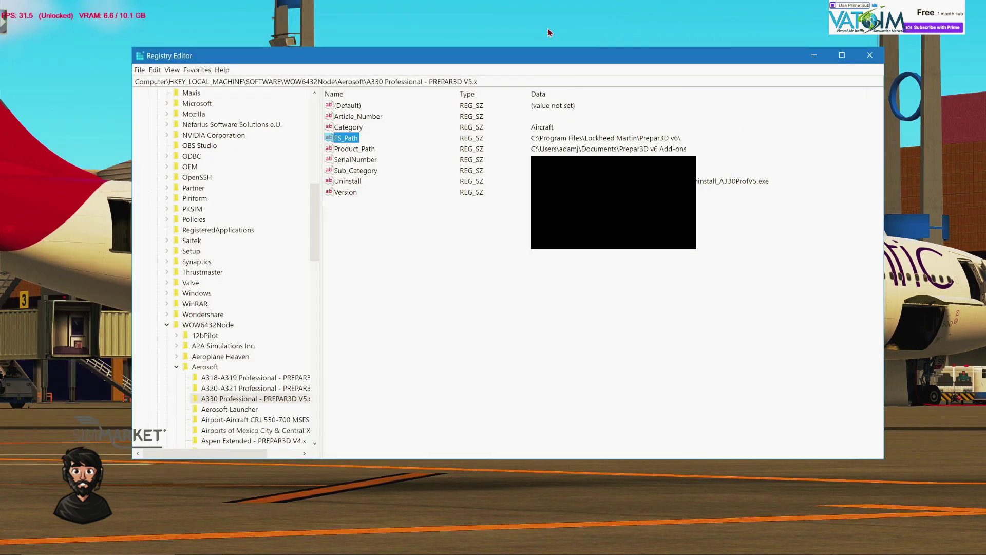
drag(689, 132, 420, 148)
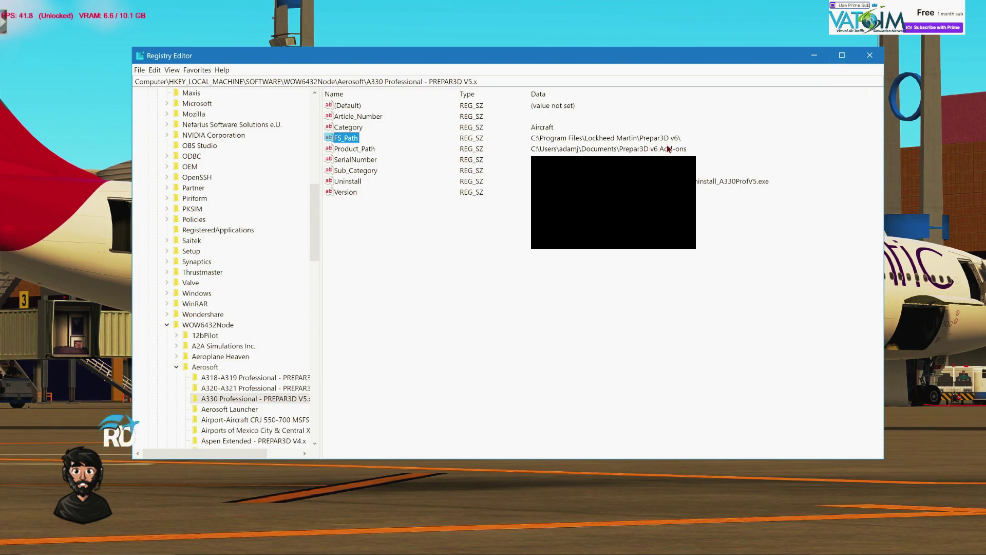
click(869, 55)
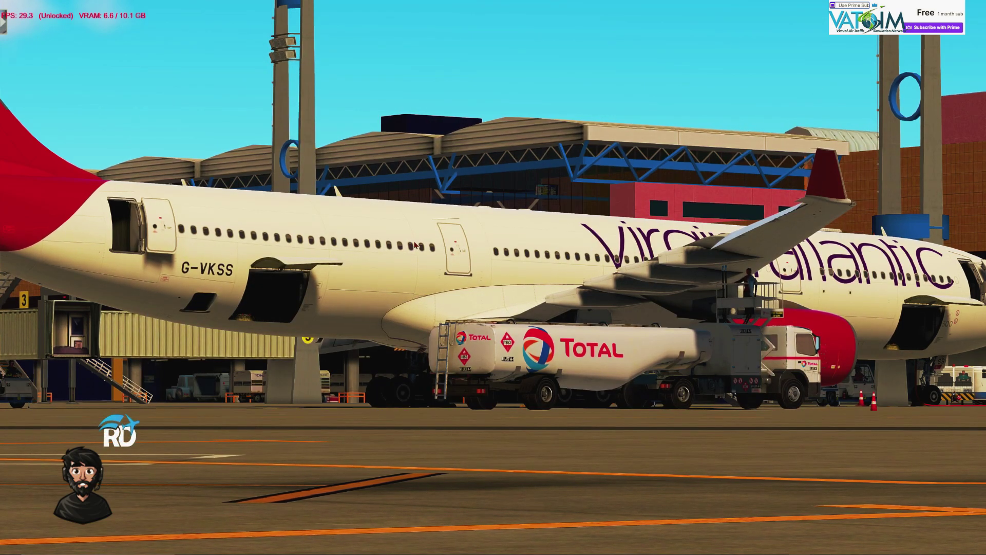
Step: Bring up the GSX ground services options for Gate 2 and request the catering service
scroll(635, 238, down, 5)
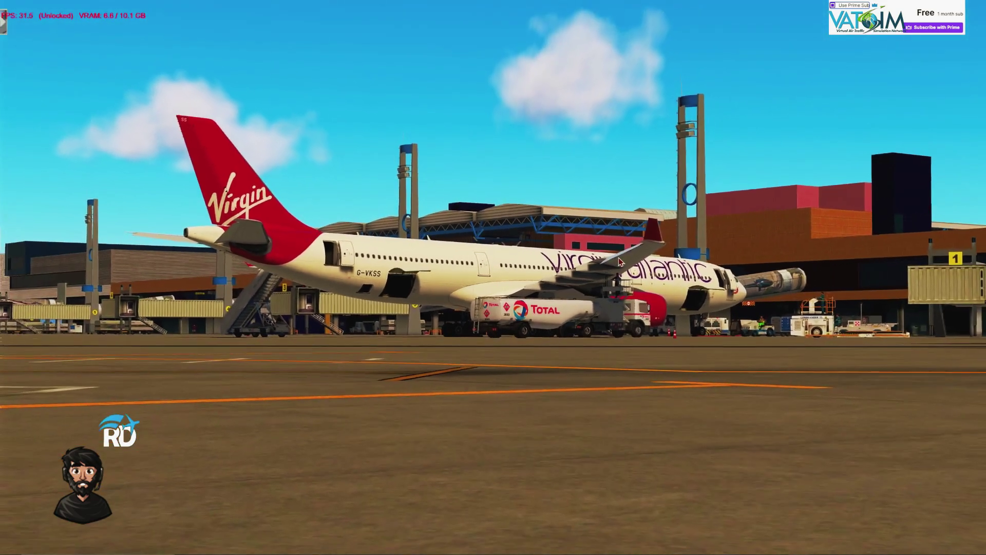
key(ctrl+F12)
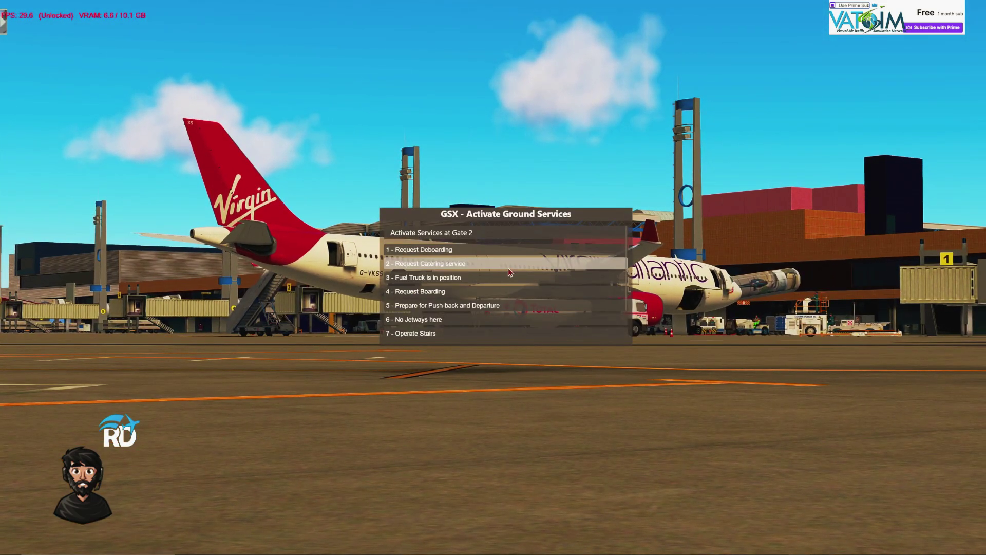
click(509, 270)
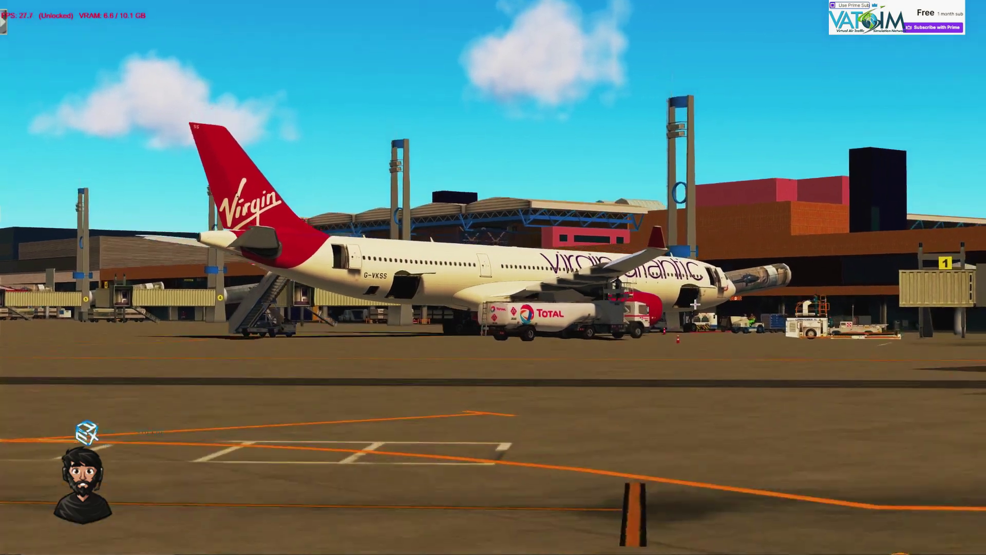
Step: Examine the A330 from above and behind, switch to its virtual cockpit, and look over the pedestal and overhead panel
drag(695, 304, 696, 353)
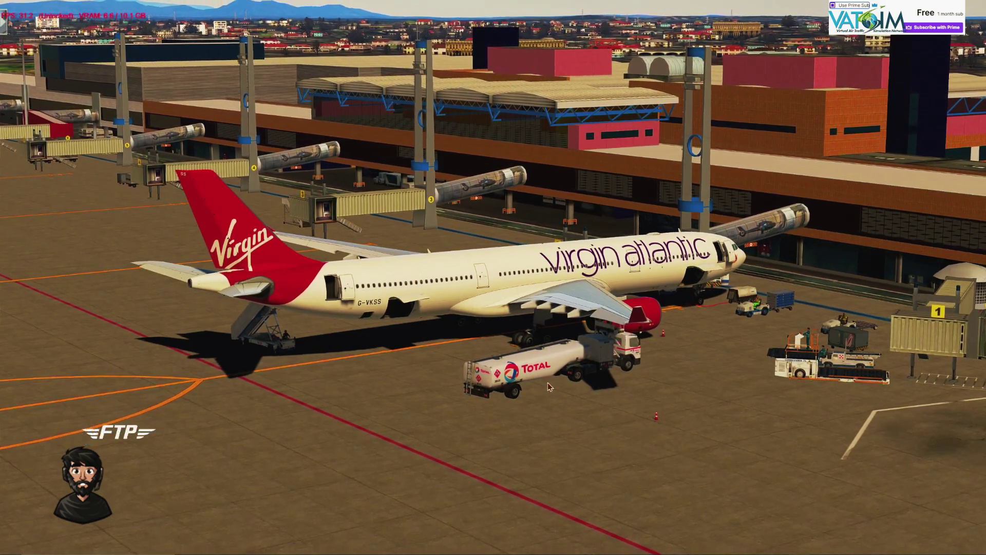
drag(696, 352, 465, 397)
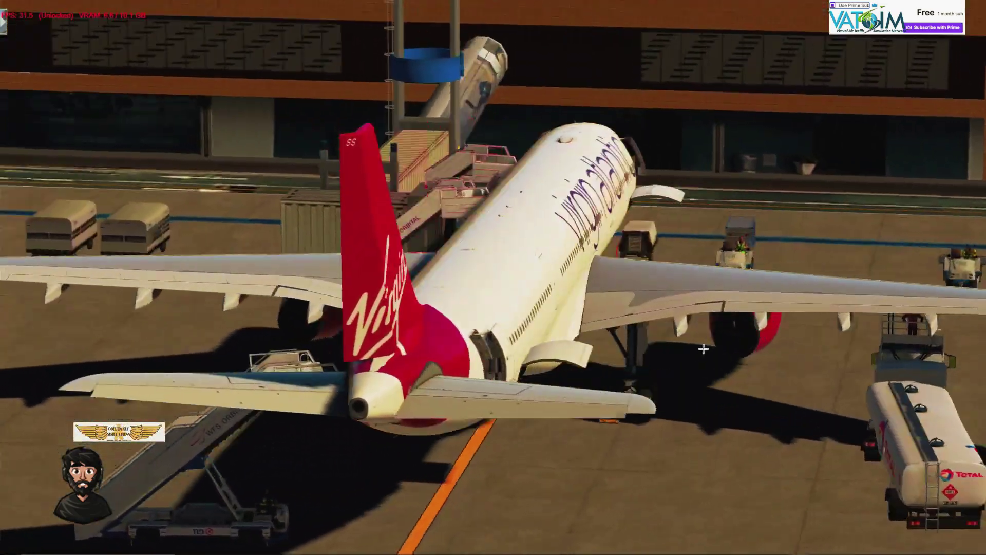
scroll(720, 341, down, 3)
key(F9)
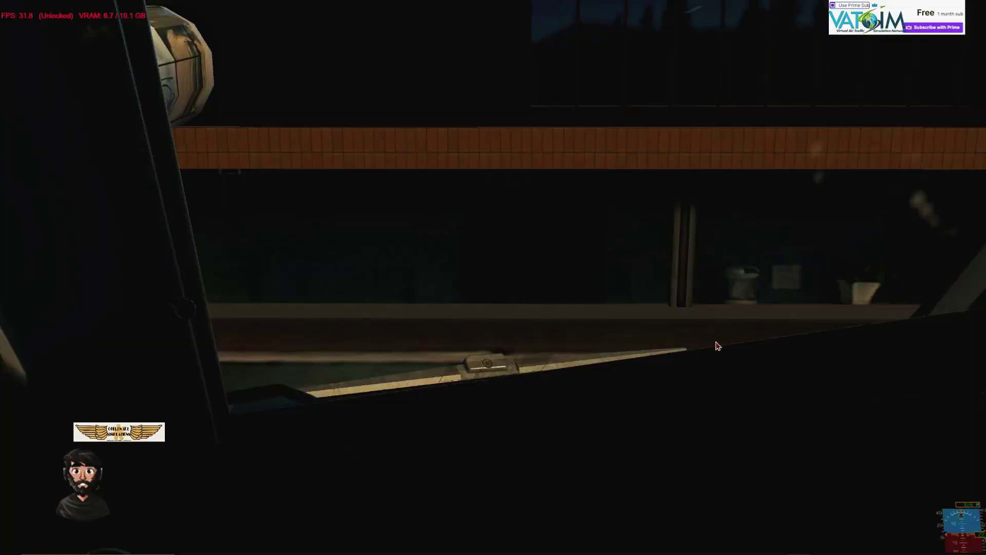
scroll(589, 247, down, 3)
drag(504, 365, 642, 436)
scroll(642, 436, up, 3)
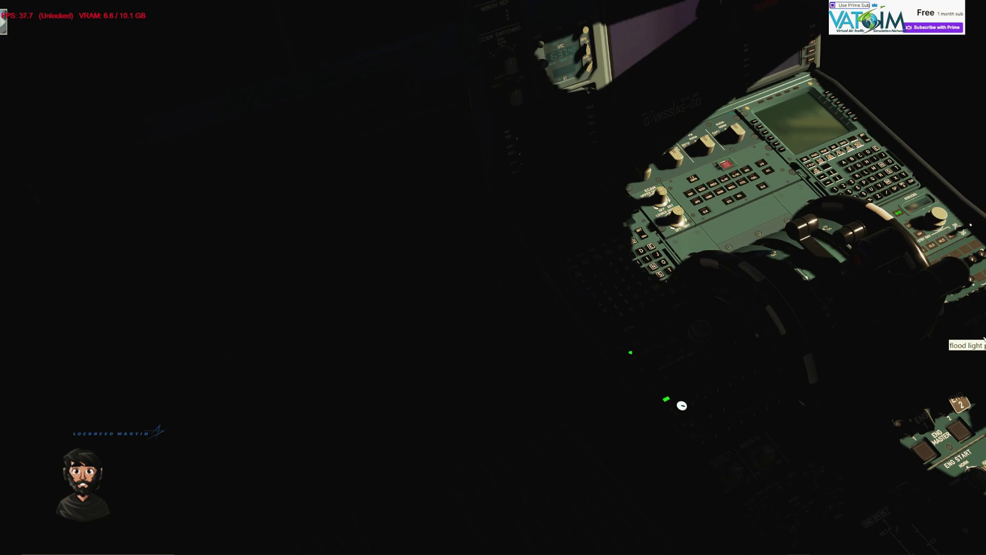
drag(627, 414, 737, 176)
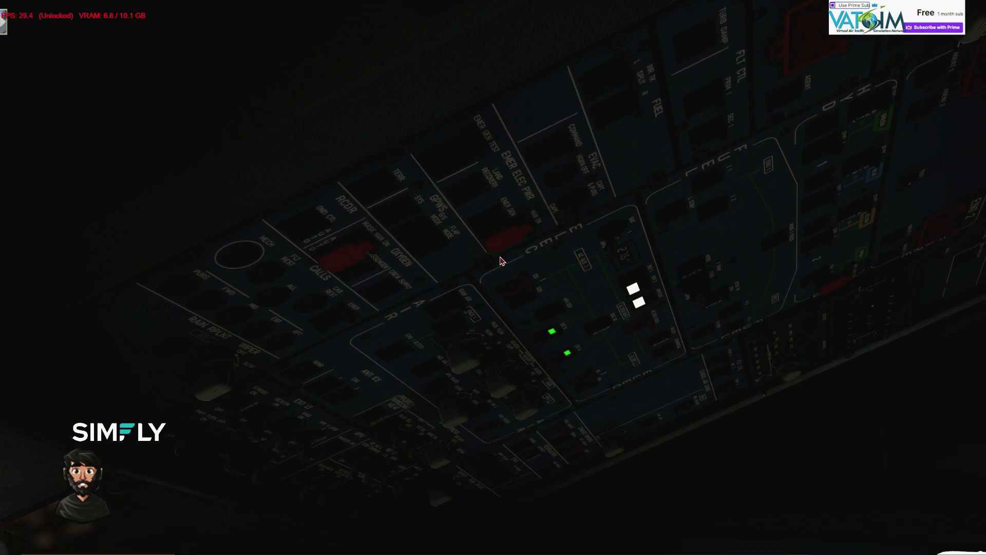
Step: Open the SimObjects\Airplanes folder of Aerosoft A330 Pro V5 in Documents\Prepar3D v6 Add-ons
mouse_move(253, 552)
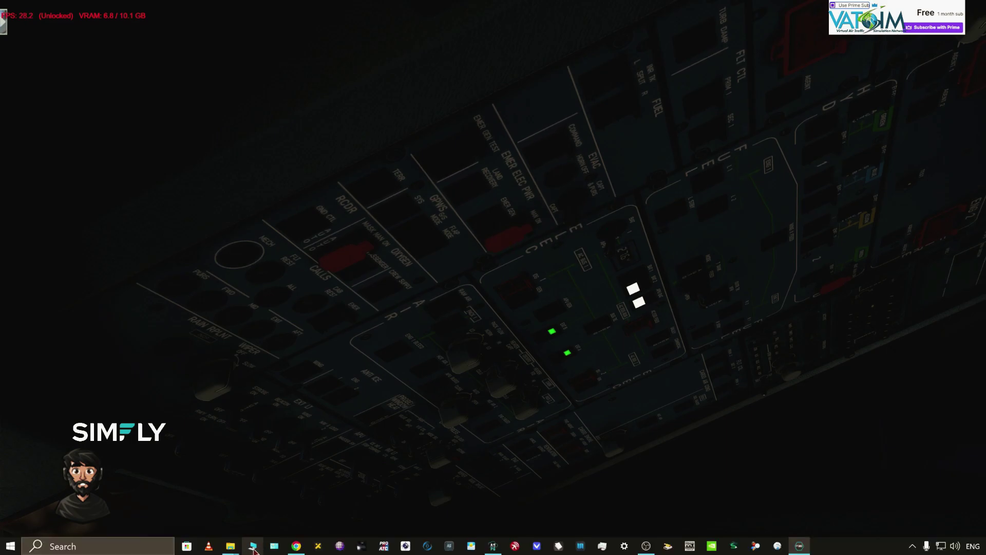
click(253, 546)
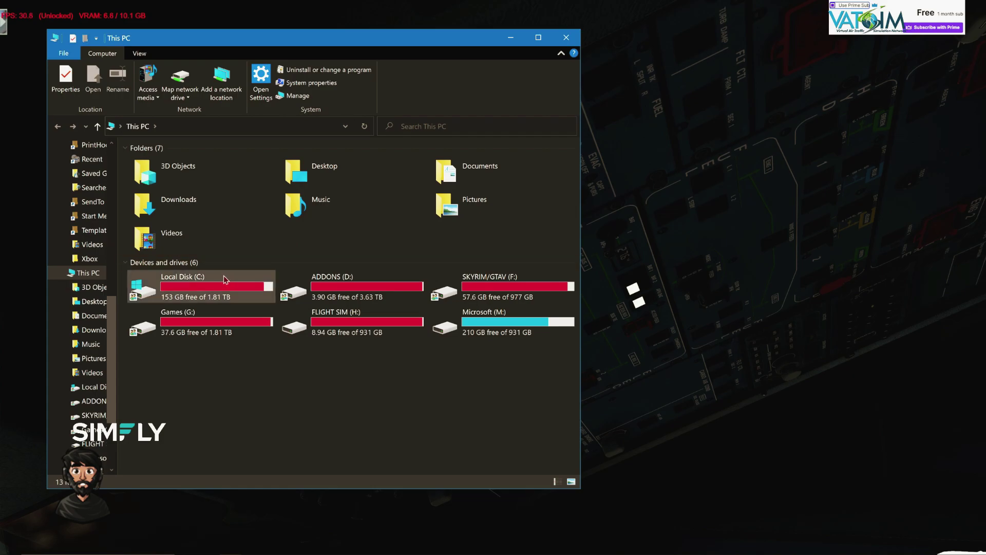
double_click(223, 275)
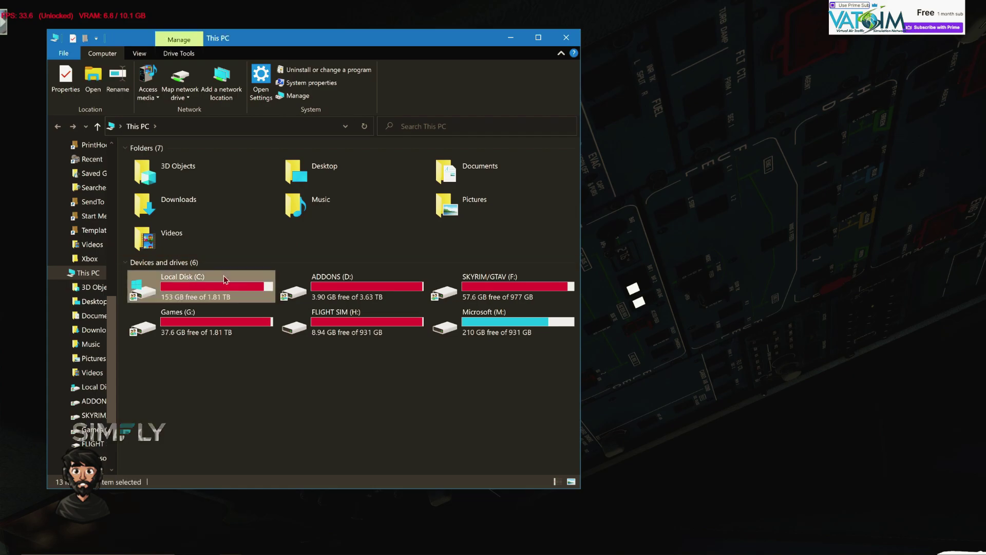
click(136, 126)
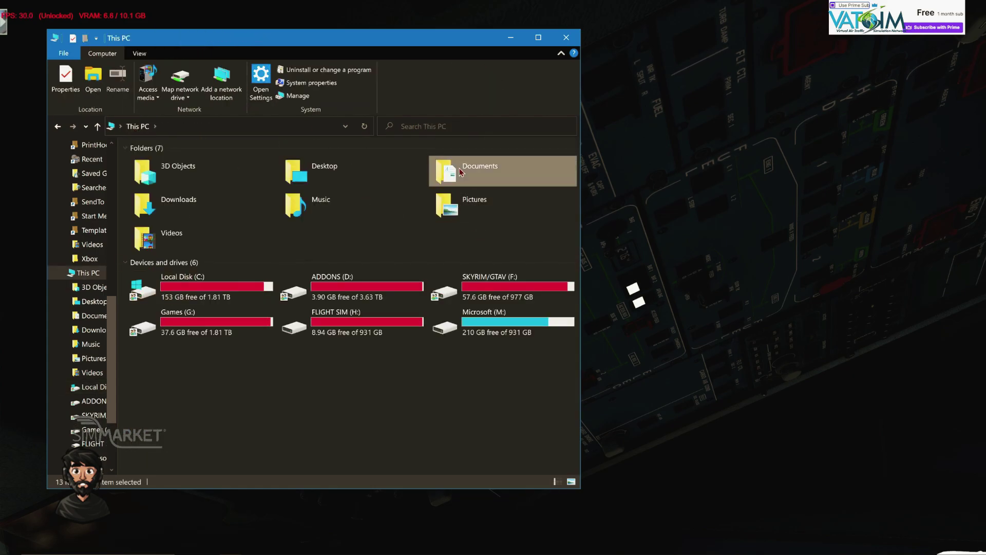
double_click(461, 172)
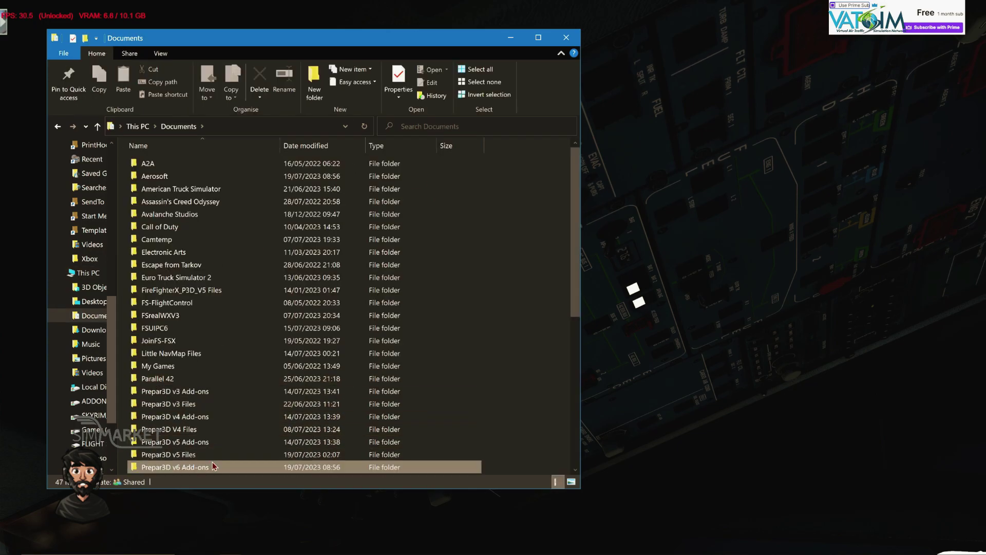
double_click(214, 466)
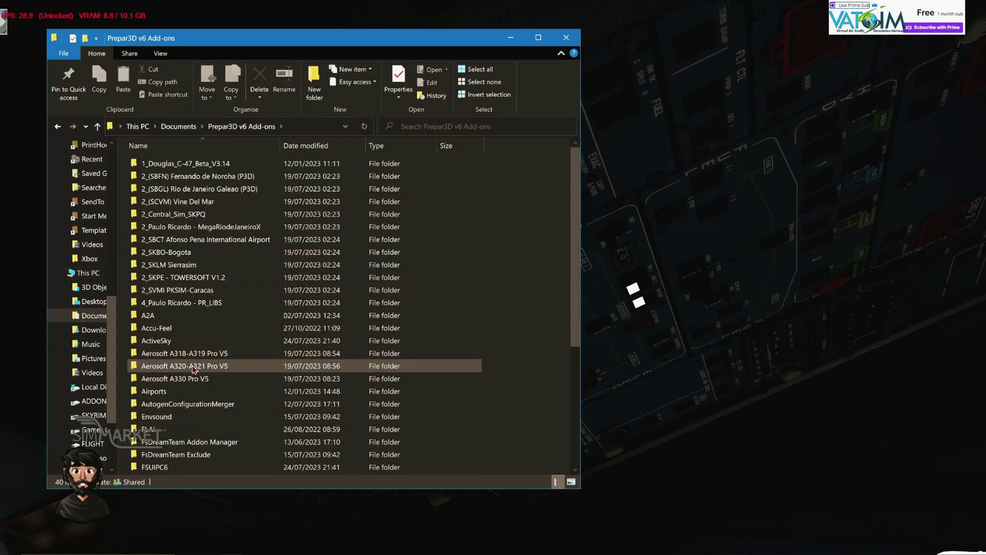
double_click(193, 378)
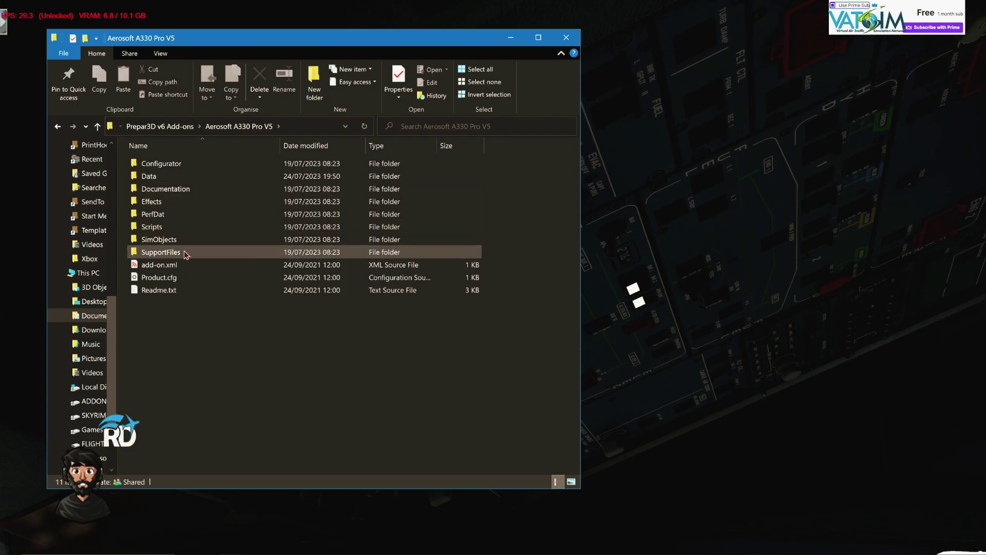
double_click(186, 240)
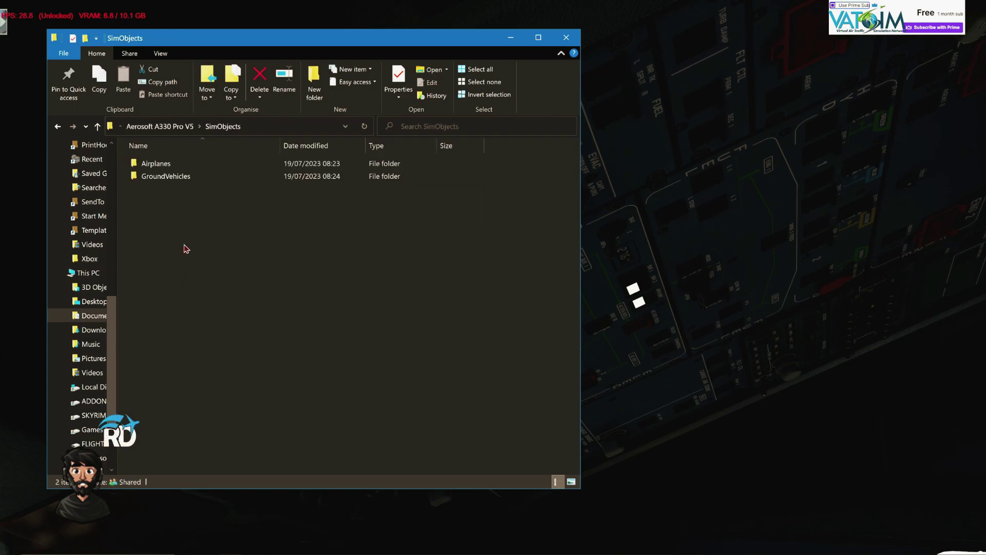
double_click(198, 163)
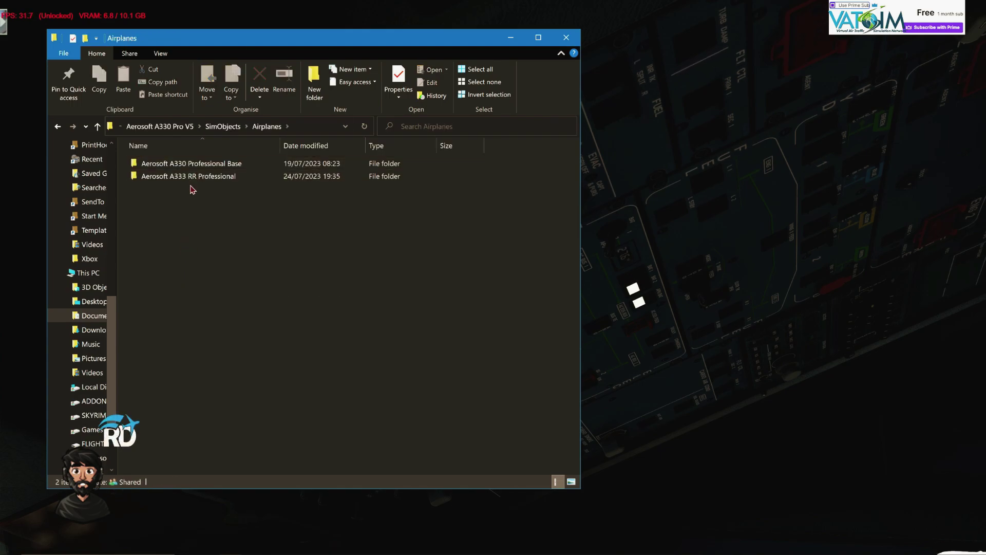
drag(255, 40, 517, 39)
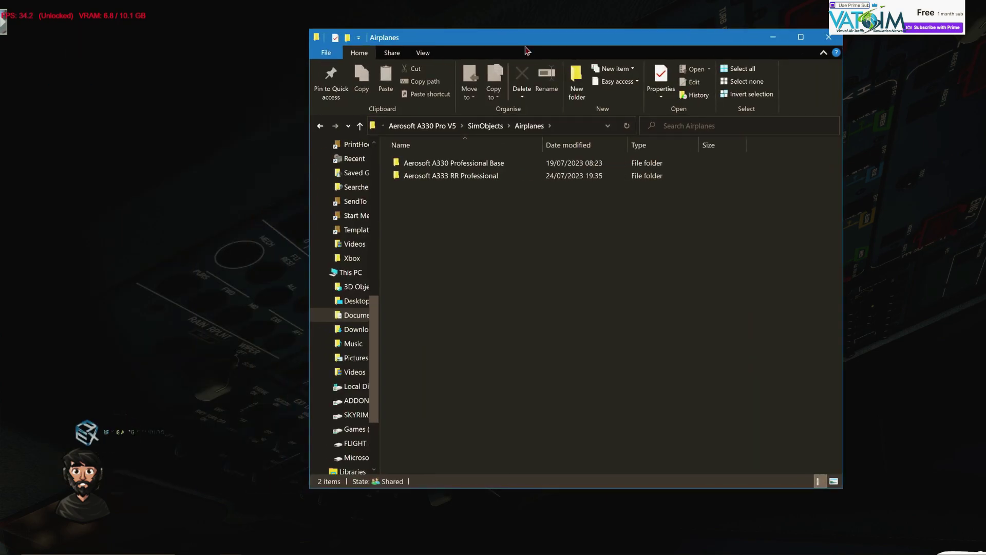
Step: Open A333_VC_4k_PBRV45.mdl from the Model folder of Aerosoft A333 RR Professional with ModelConverterX and bring the converter into view
double_click(496, 176)
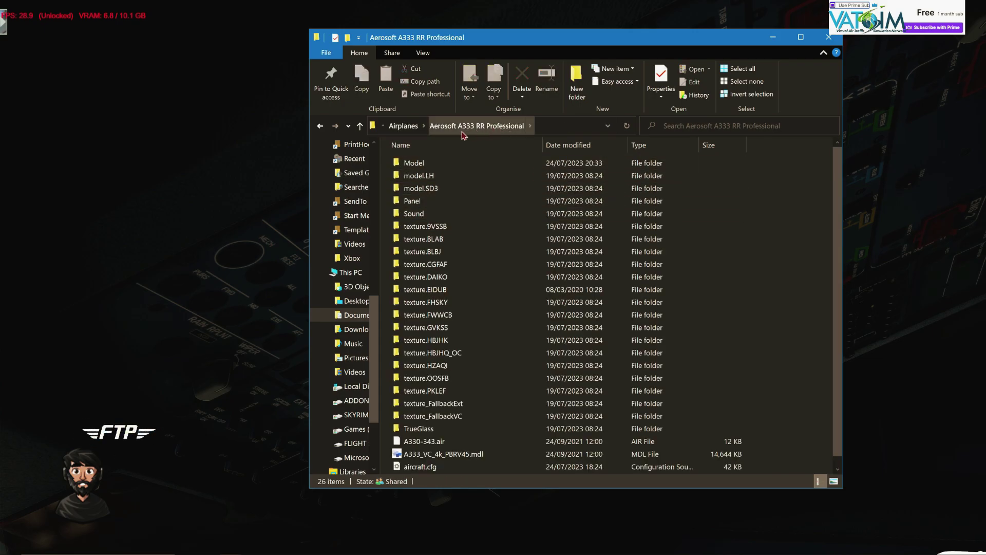
click(432, 163)
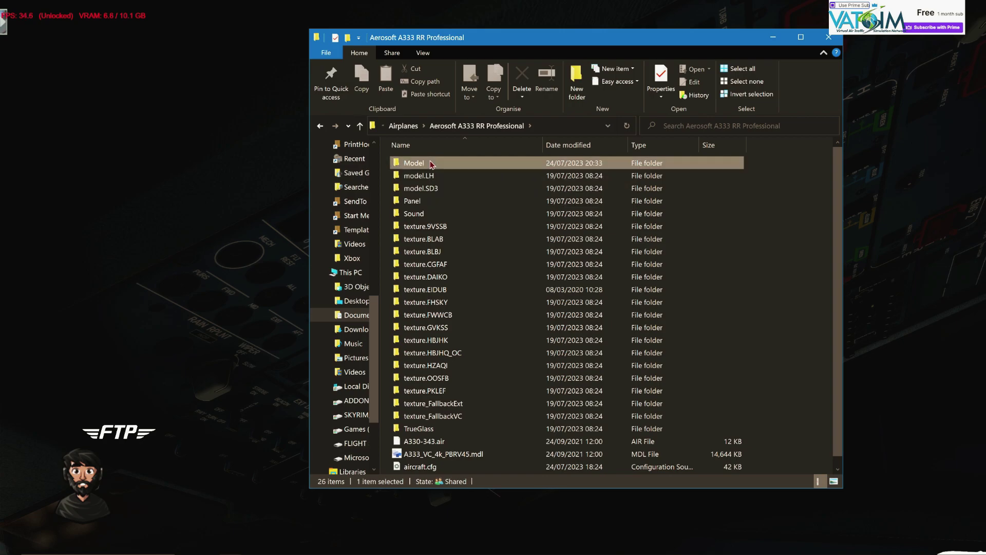
double_click(431, 163)
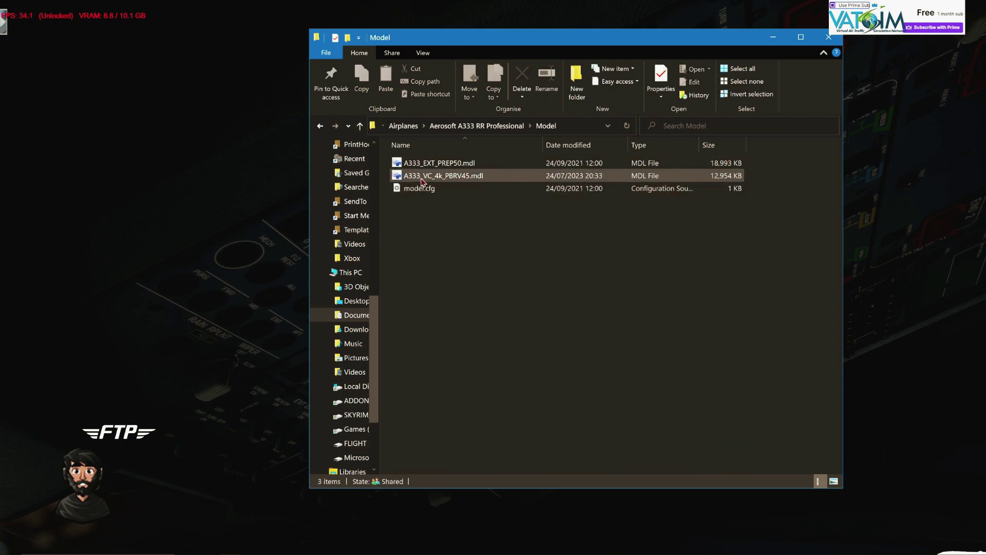
click(421, 180)
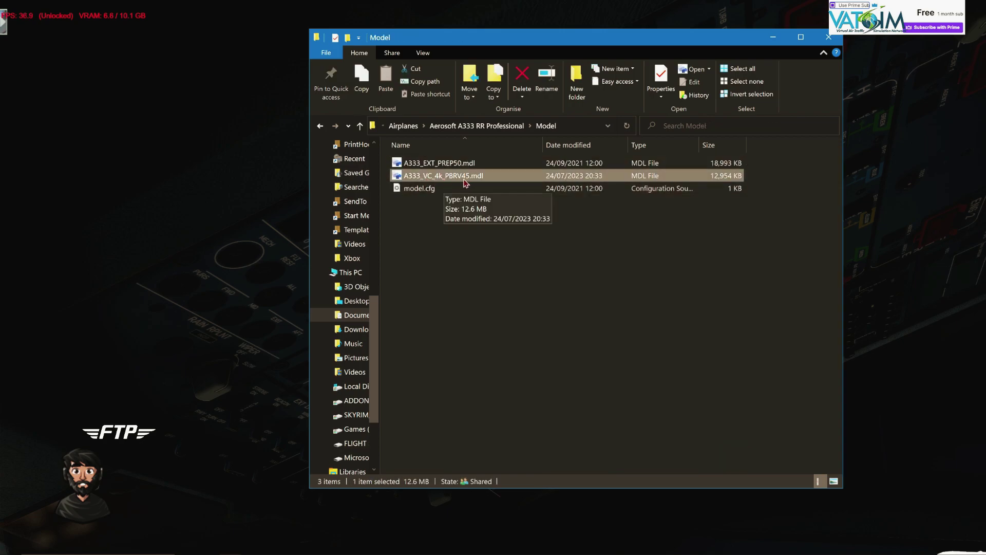
right_click(463, 178)
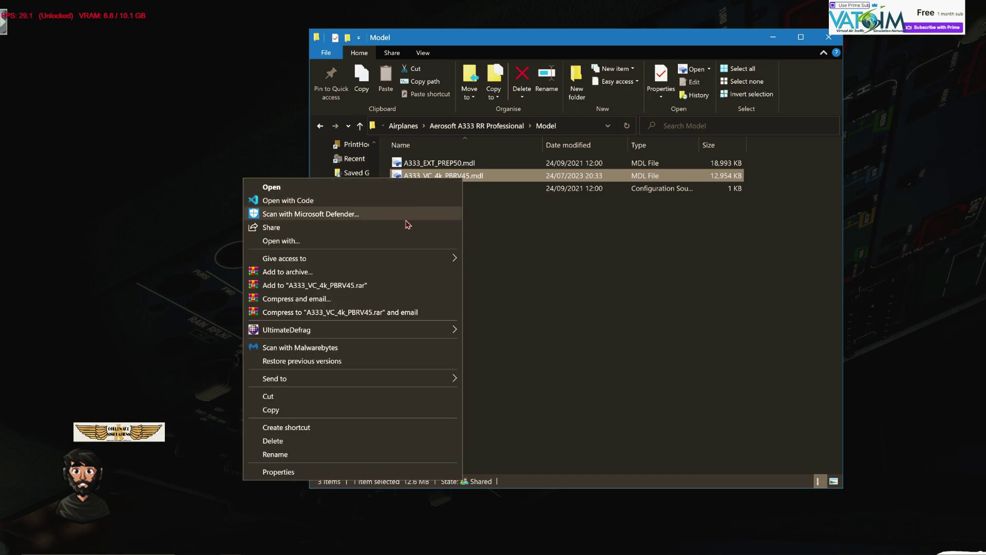
click(406, 245)
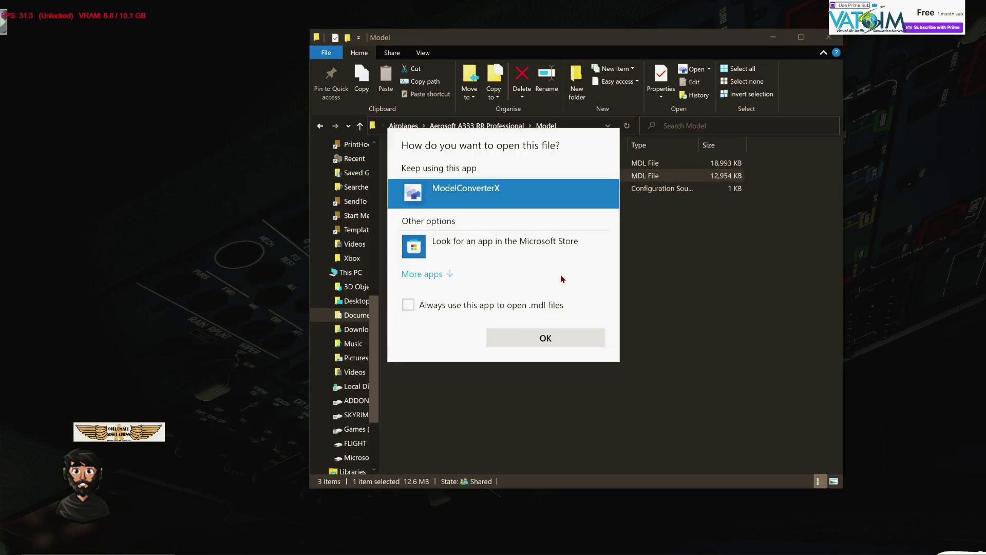
click(528, 345)
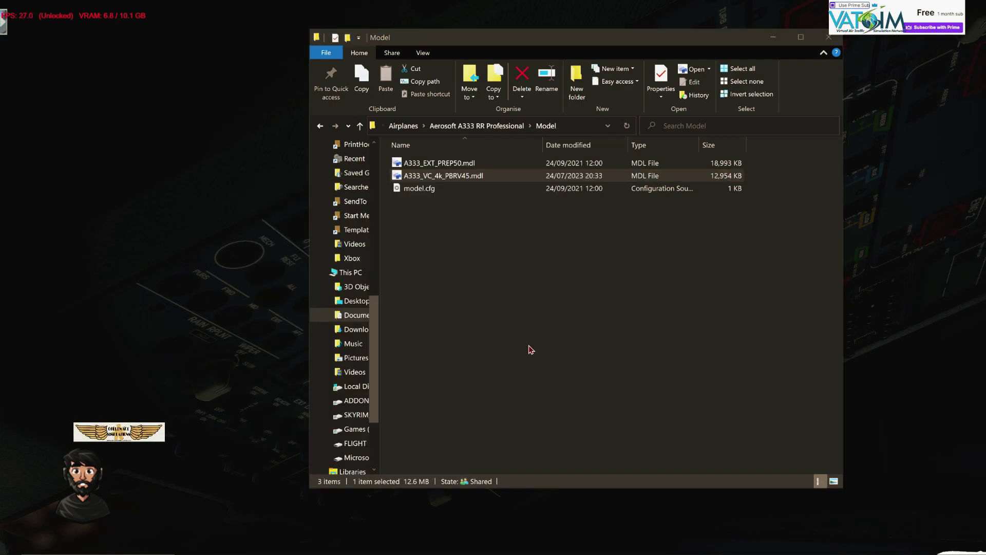
click(773, 40)
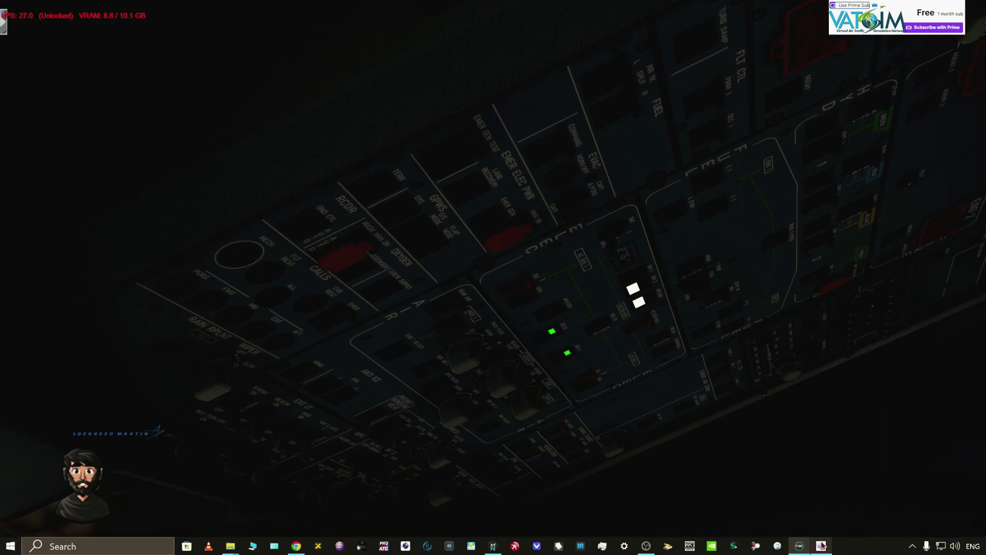
click(822, 545)
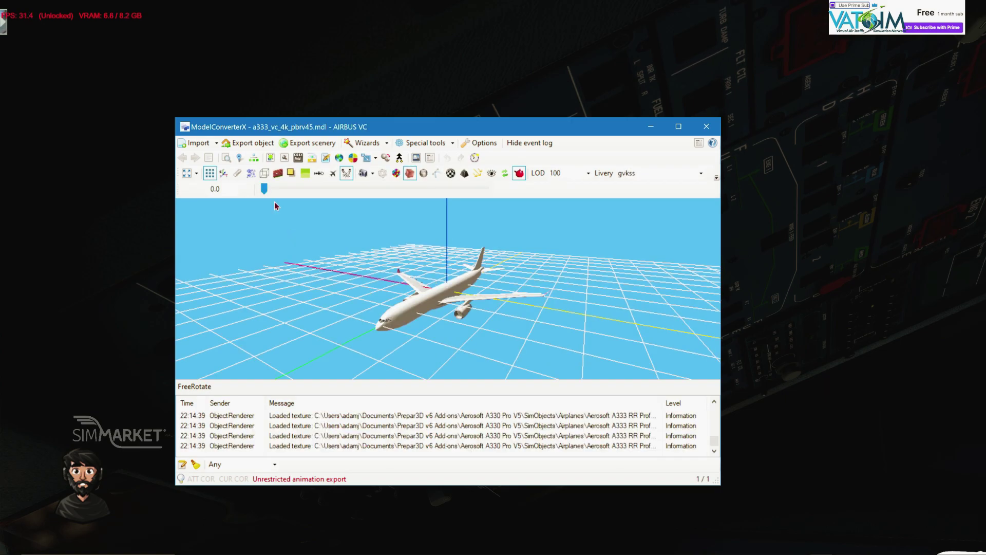
Step: Inspect the a330_vc_annlit_a material's Is PBR material flag and Metallic texture in the Material Editor, and close the editor
click(270, 159)
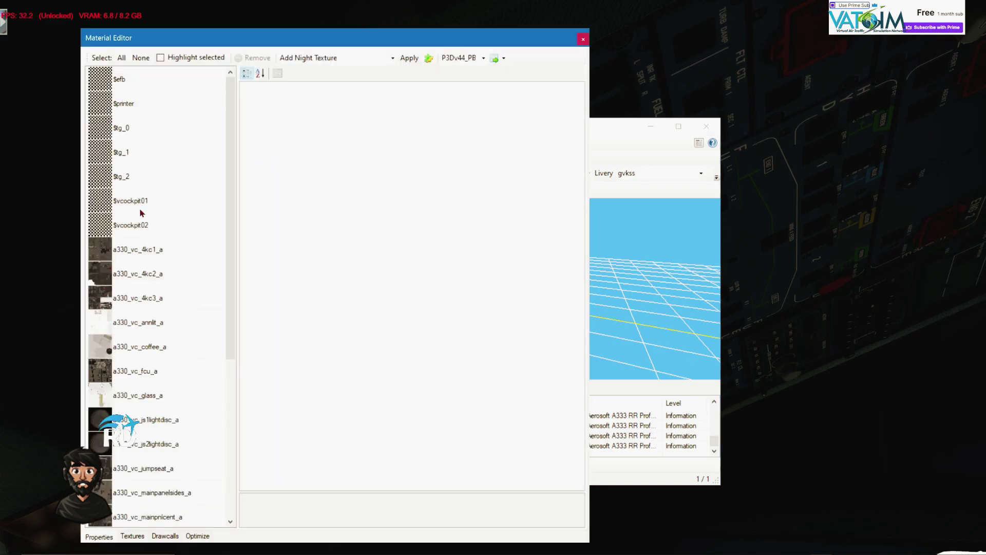
click(127, 326)
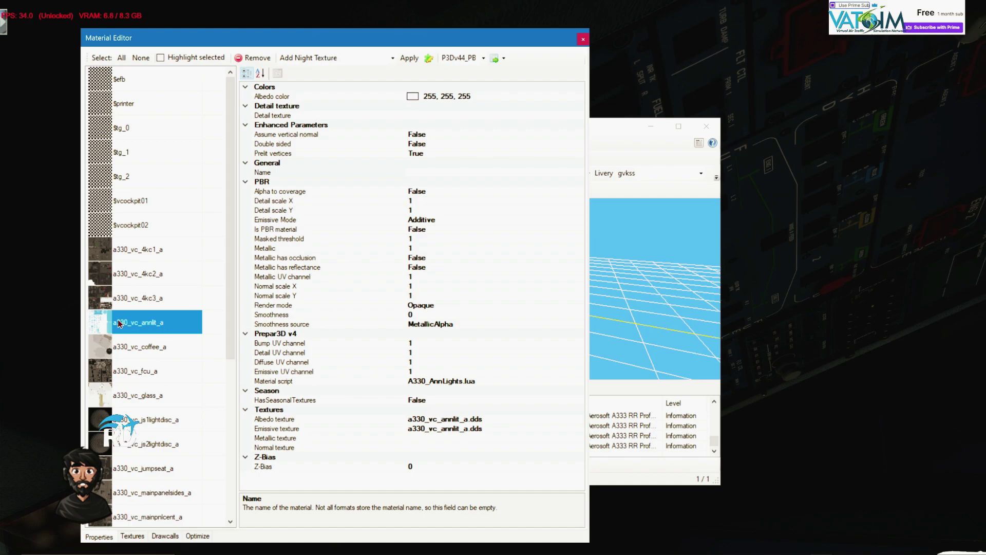
click(418, 232)
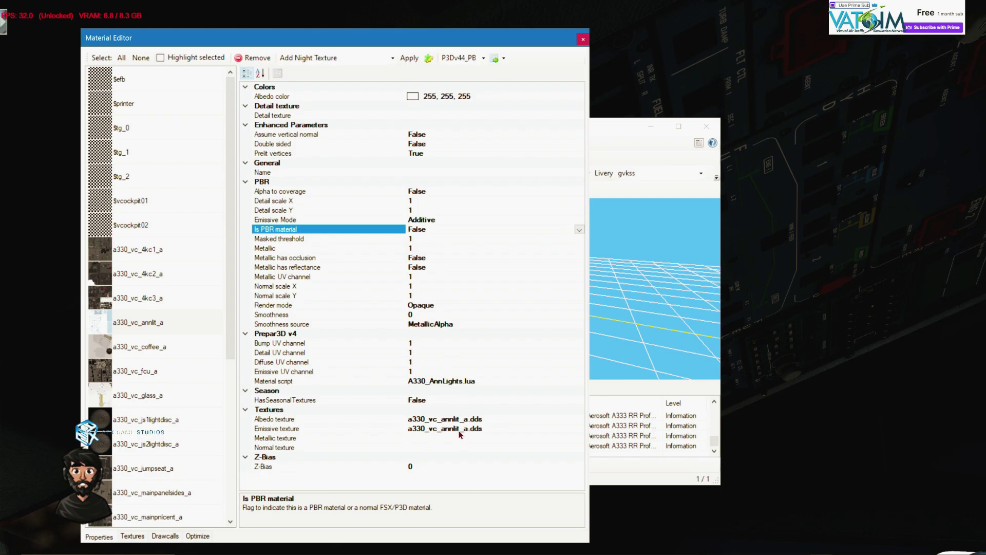
click(447, 438)
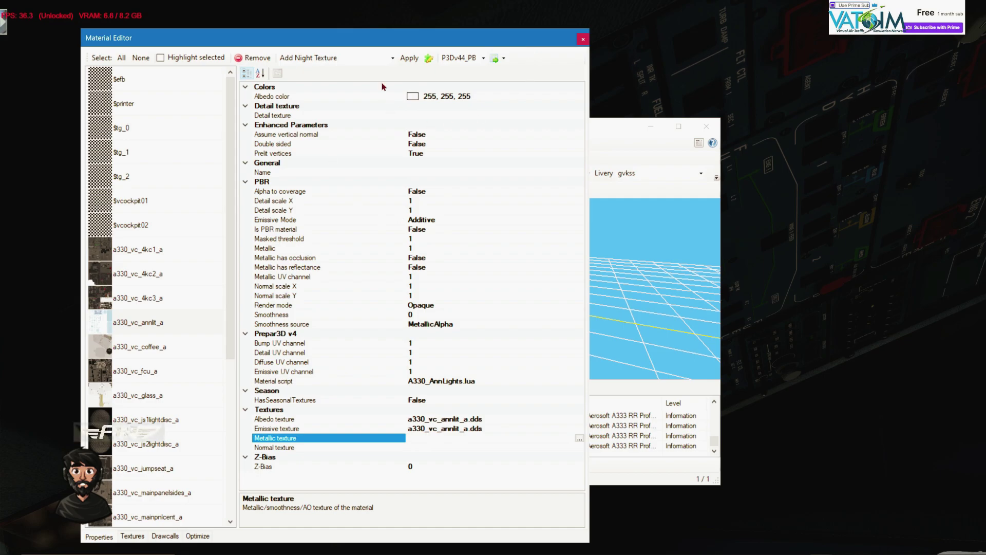
click(583, 39)
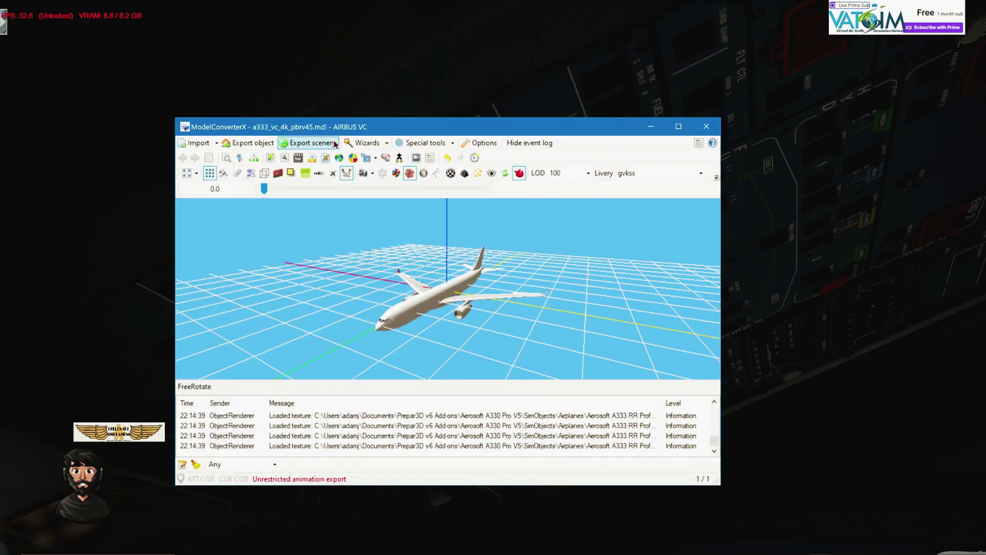
Step: Choose A333_VC_4k_PBRV45.mdl as the P3D v4.4 MDL export target, cancel the export, and close ModelConverterX
click(266, 144)
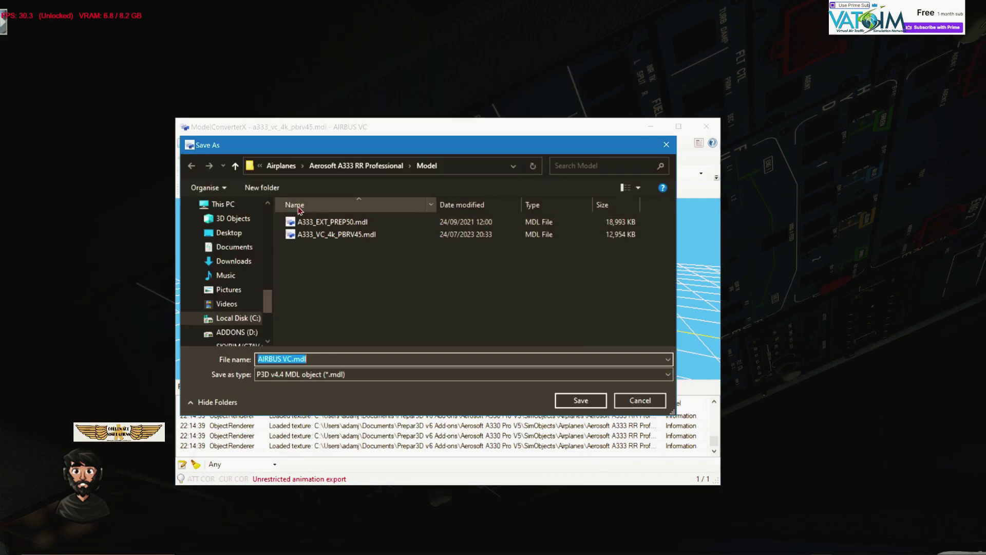
click(334, 235)
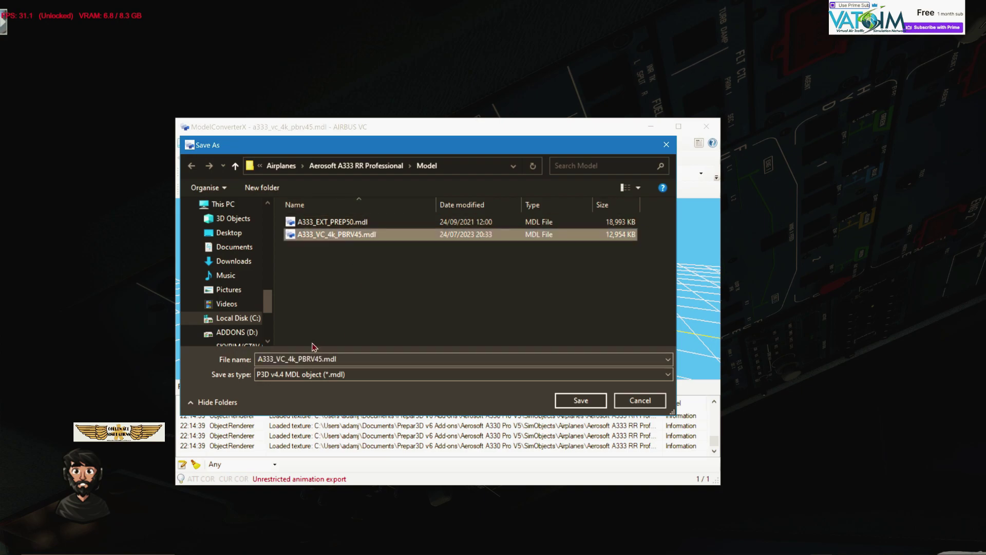
click(622, 406)
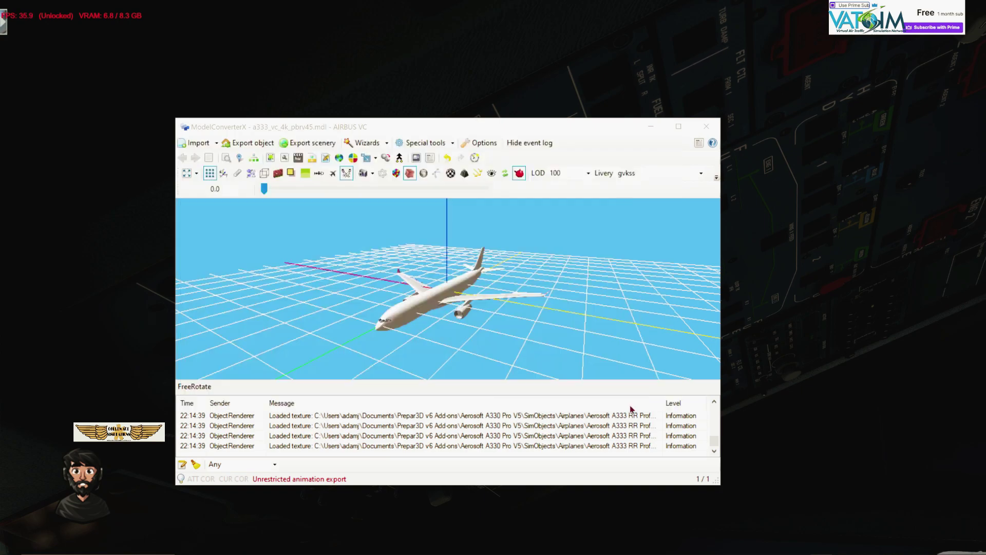
click(707, 127)
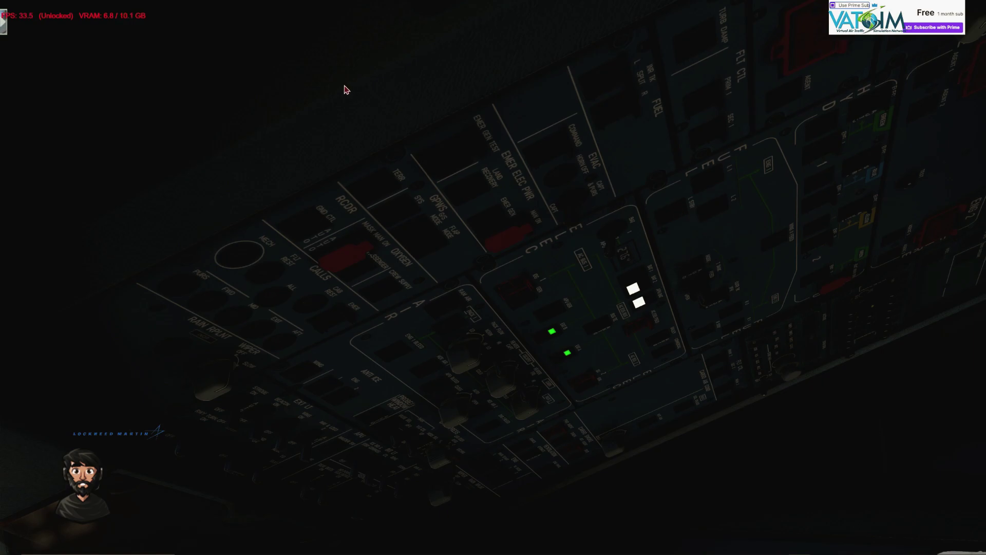
Step: Look over the A330's main instrument panel, captain's displays, centre pedestal and windows in the virtual cockpit, and switch to the outside view
key(space)
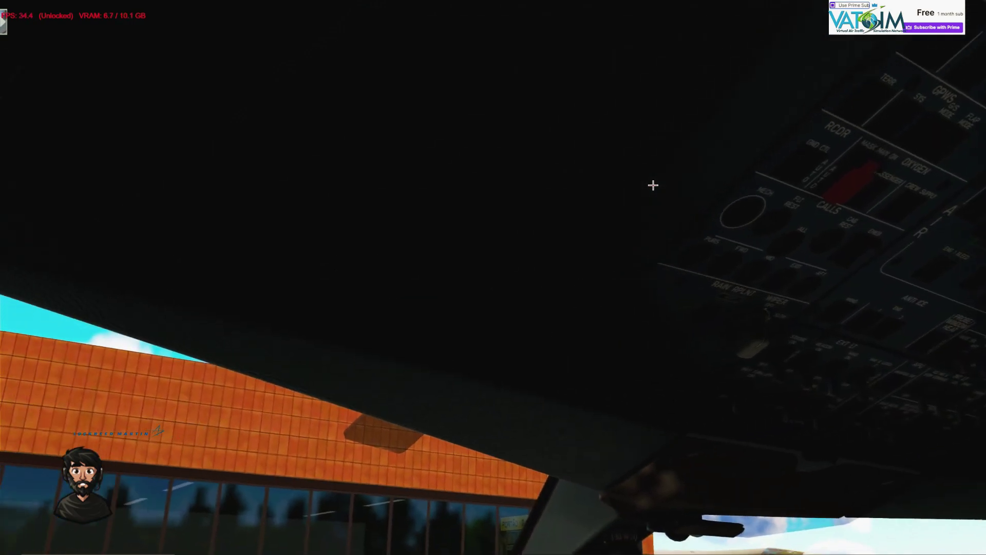
drag(653, 187, 681, 384)
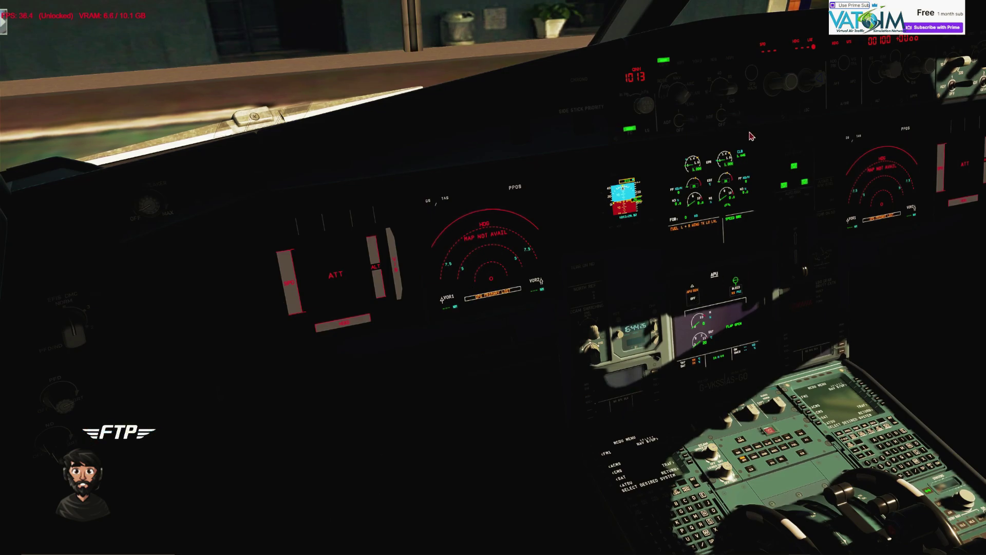
drag(452, 419, 695, 432)
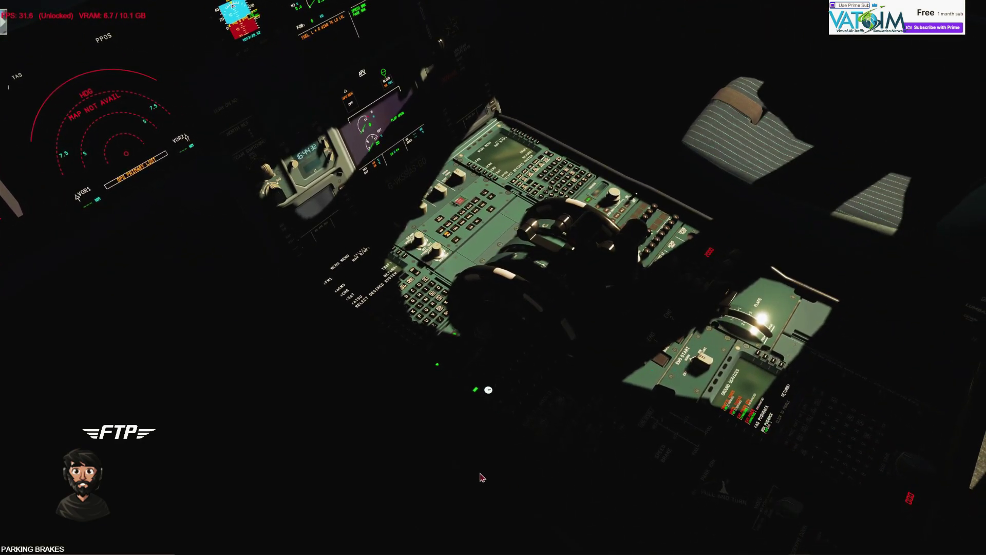
drag(724, 487, 687, 231)
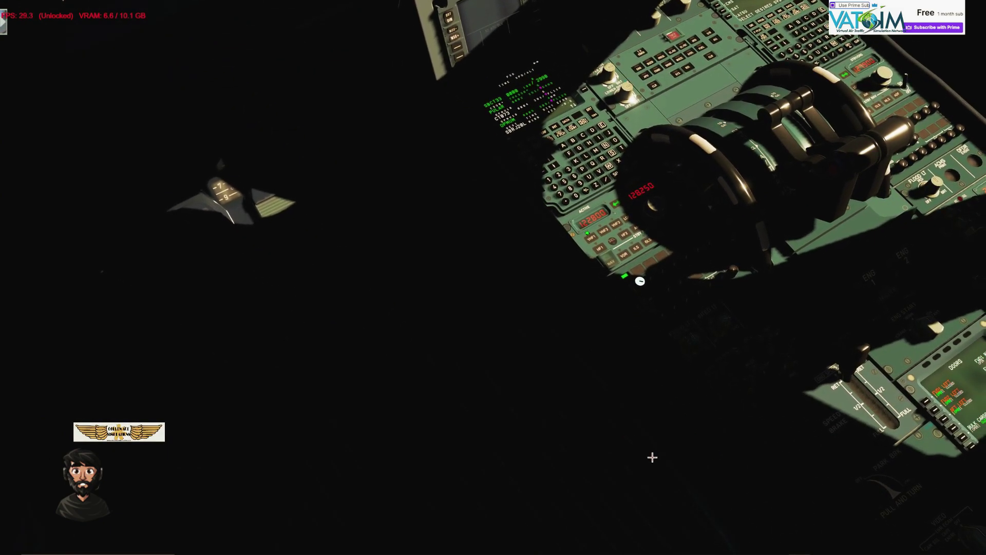
drag(642, 450, 592, 353)
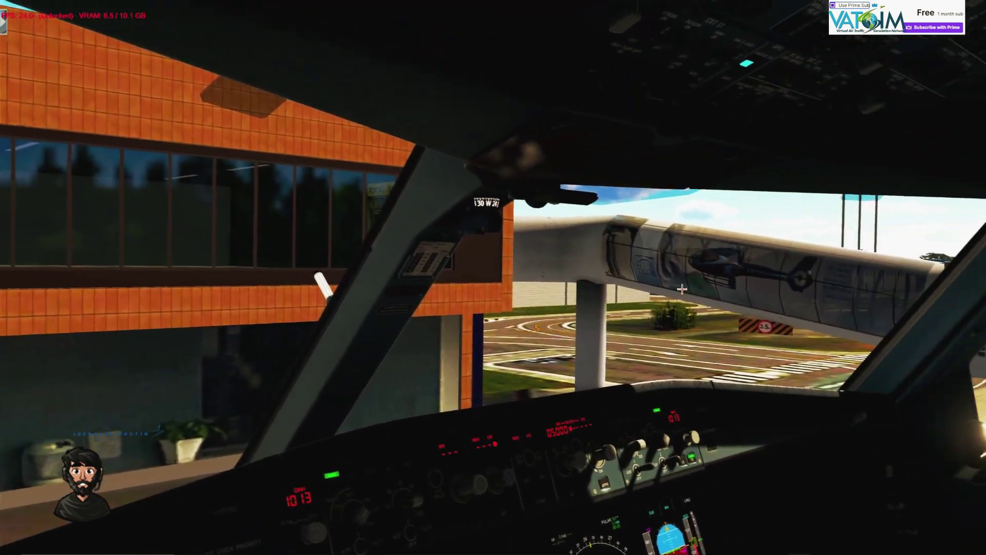
scroll(682, 288, down, 3)
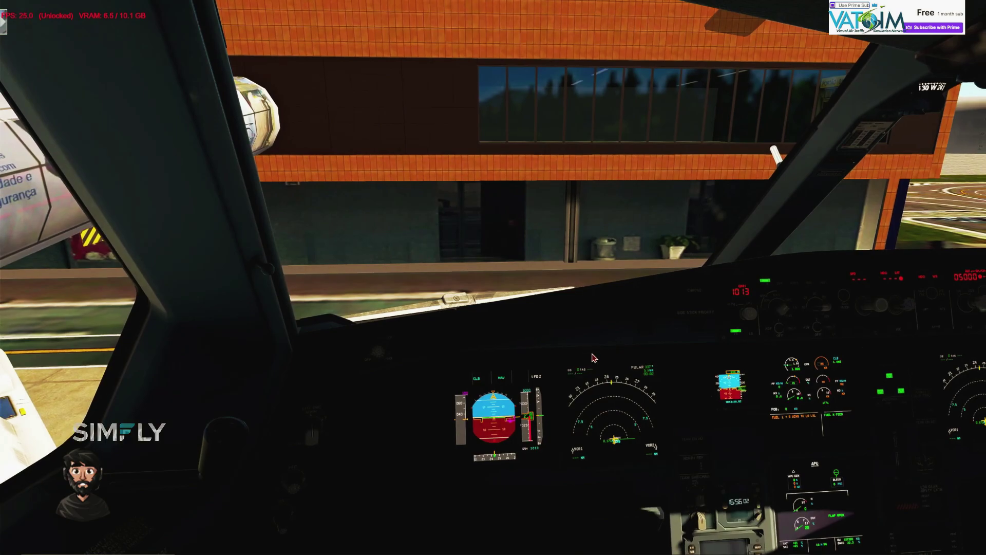
drag(569, 303, 607, 341)
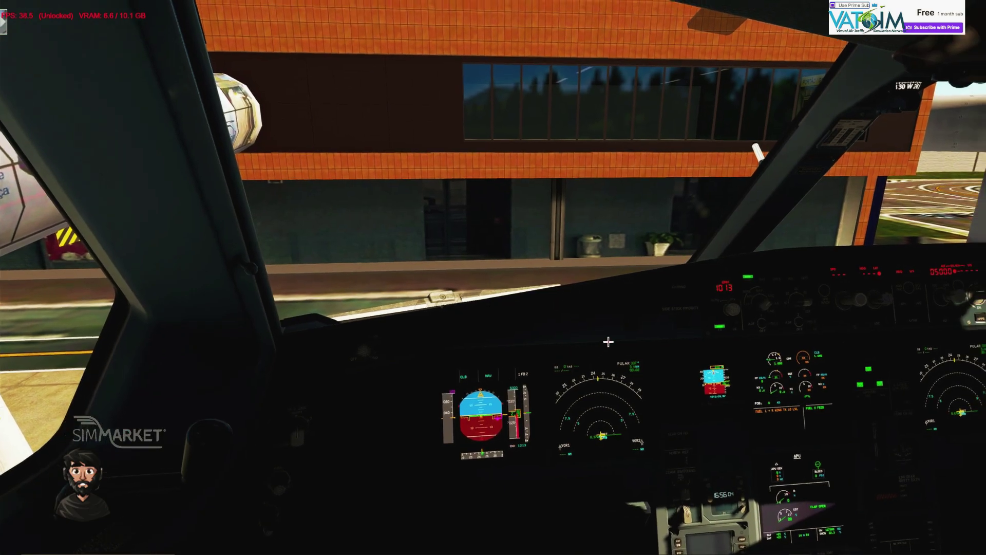
key(s)
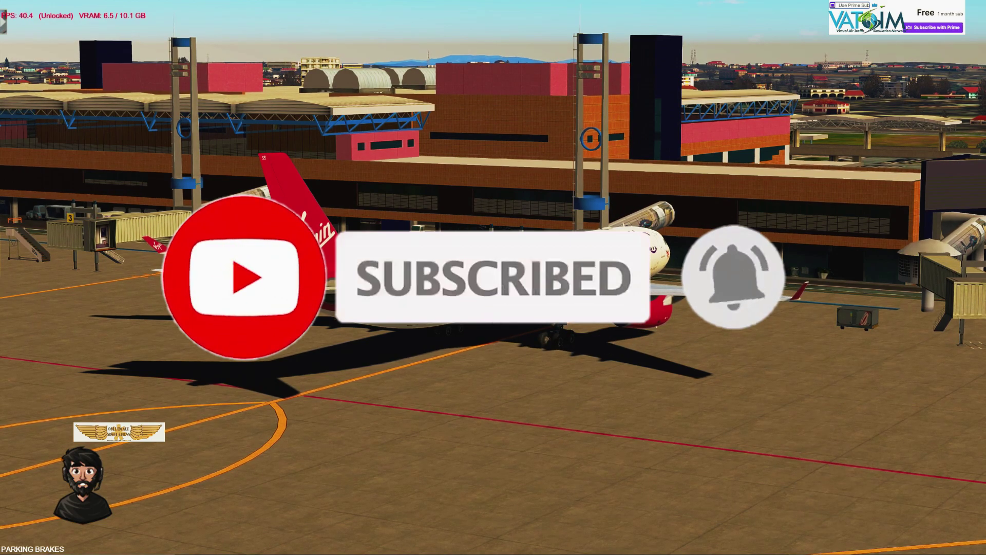
Step: Return to the virtual cockpit, face the captain's instrument panel, and pull out the captain's table below the displays
key(F9)
drag(528, 458, 700, 239)
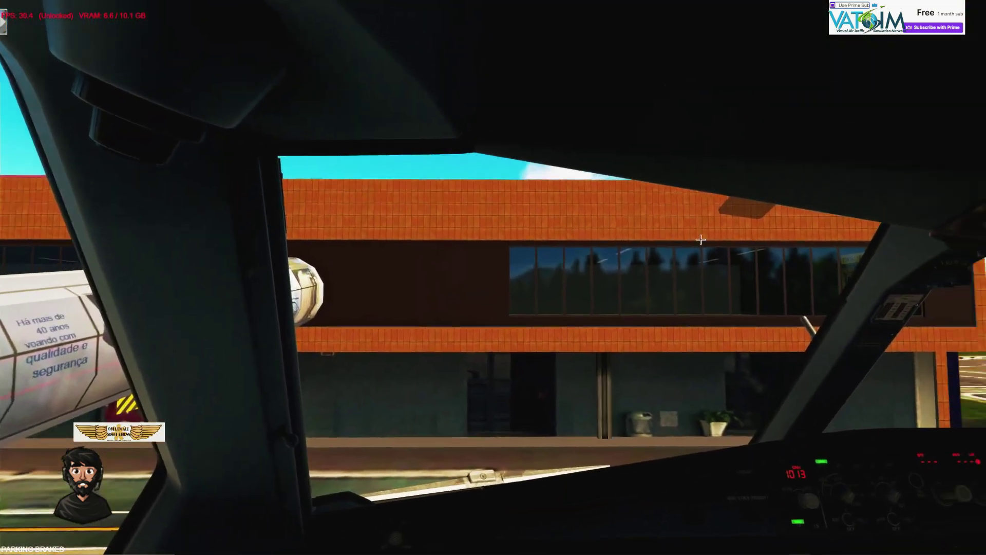
key(alt+1)
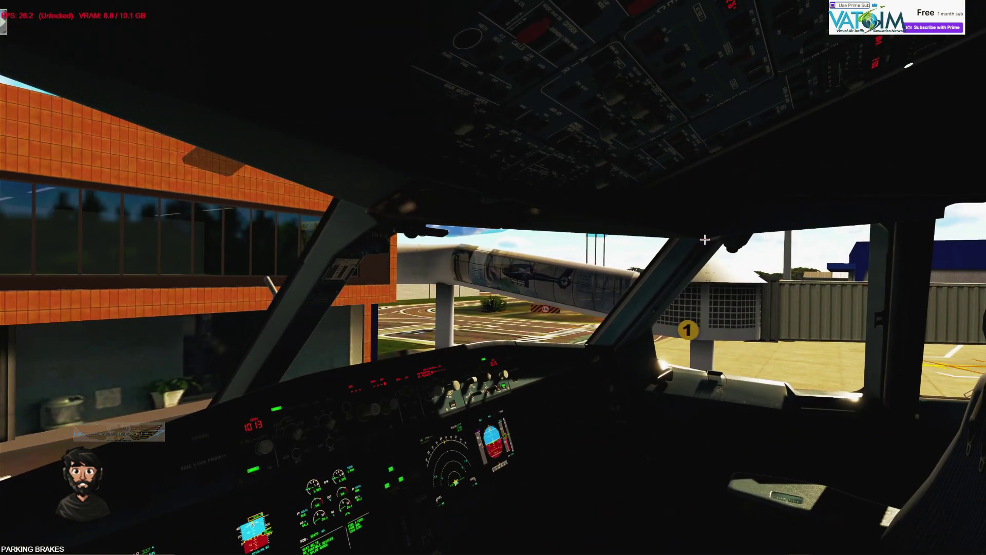
drag(704, 239, 590, 395)
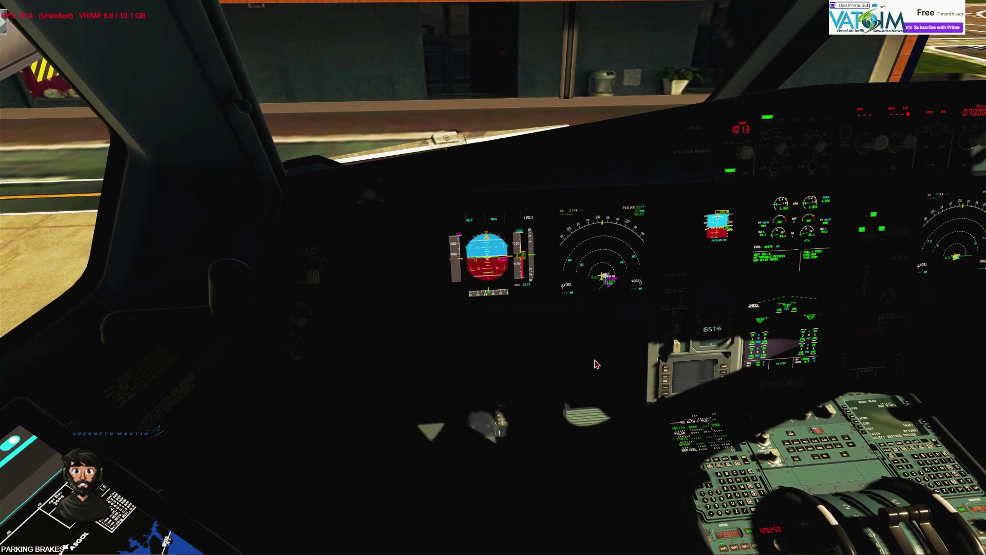
click(520, 330)
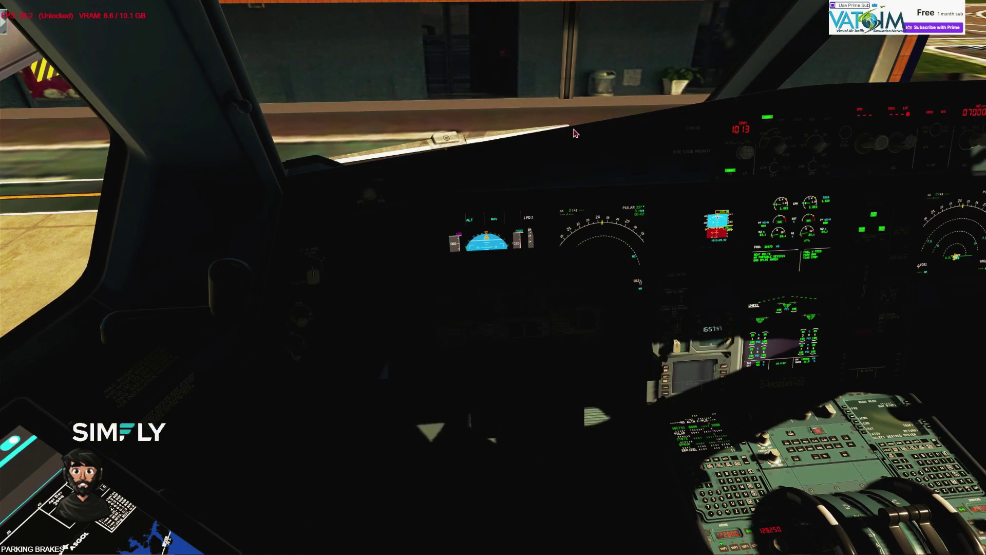